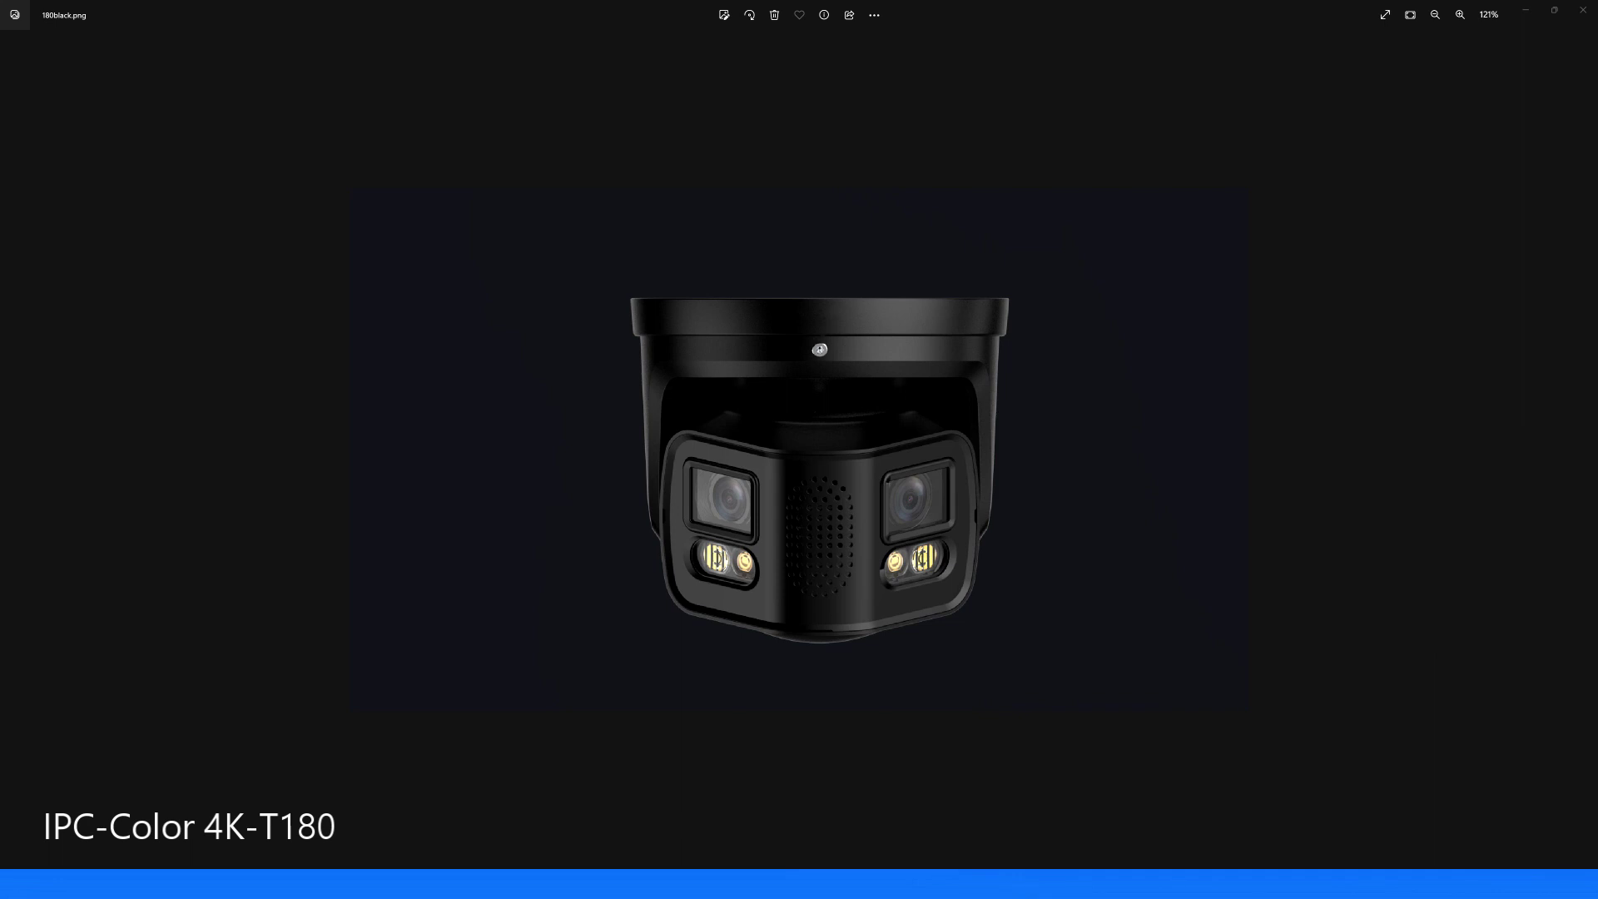
Step: Advance two photos to 180w.JPEG, showing the white camera mounted under the eaves
left_click(1586, 452)
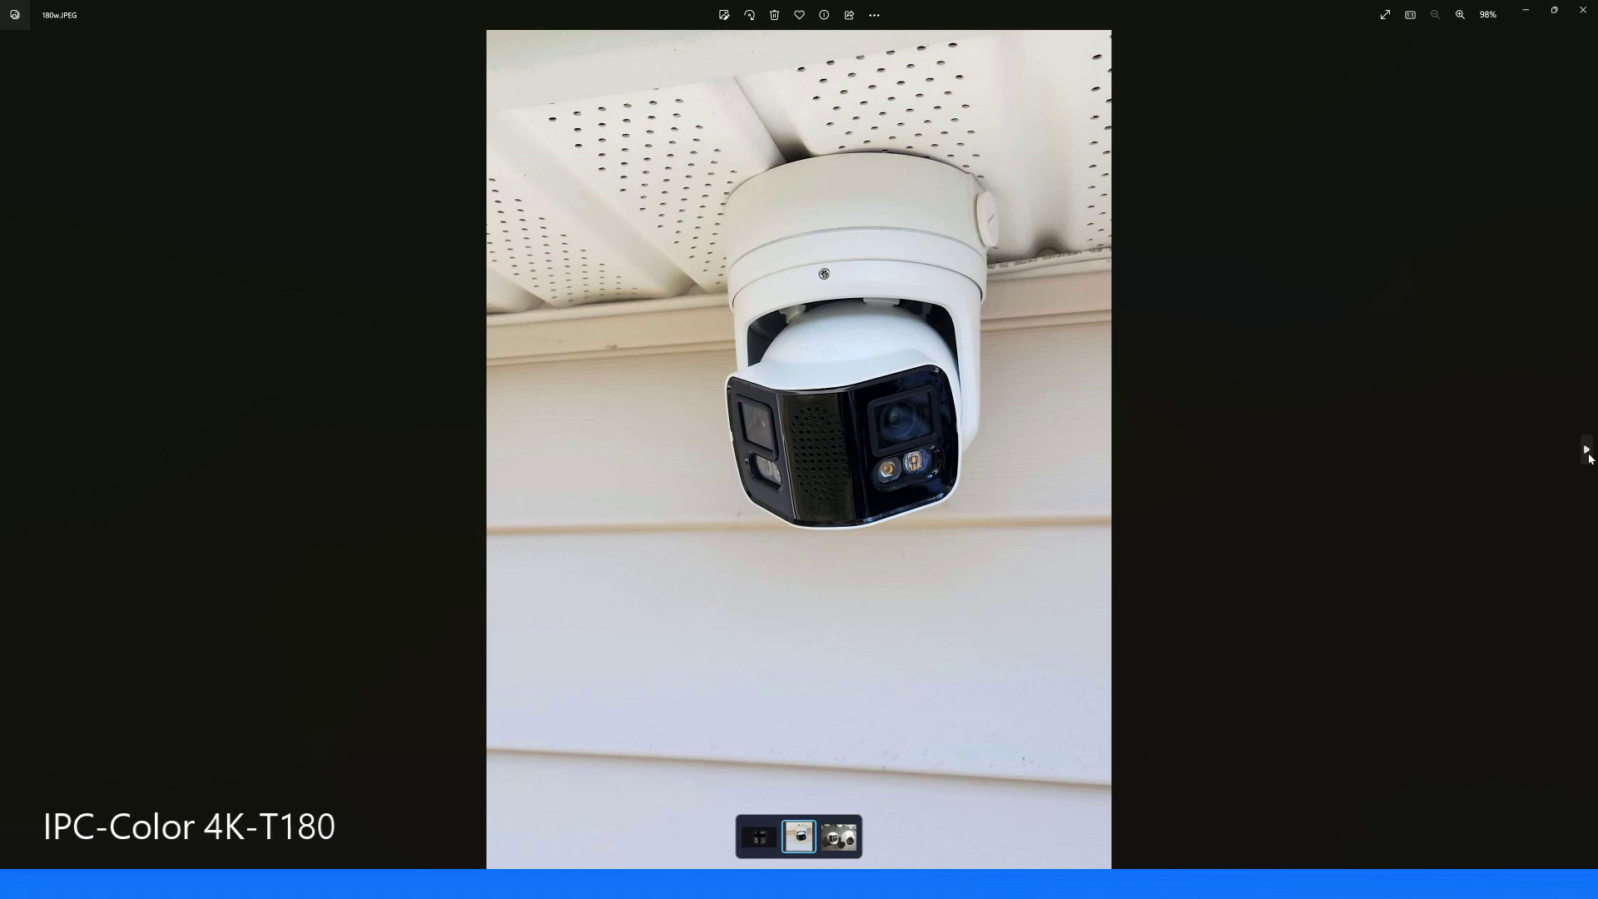
left_click(1586, 452)
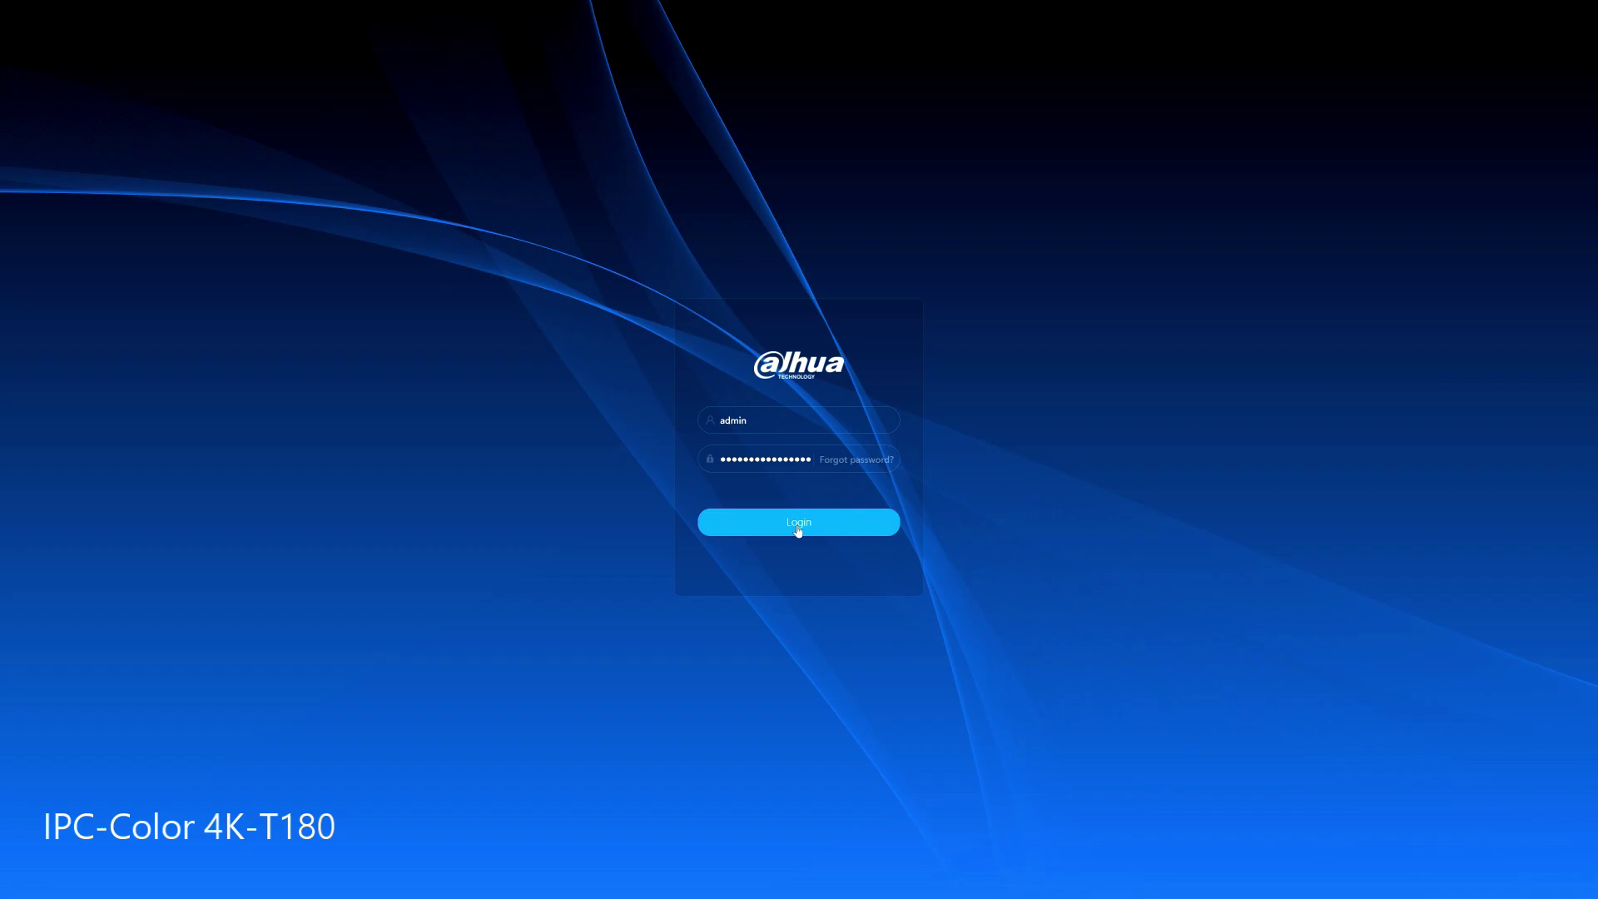
Step: Log in to the camera to reach Channel 1's live 180° view of the yard
left_click(797, 523)
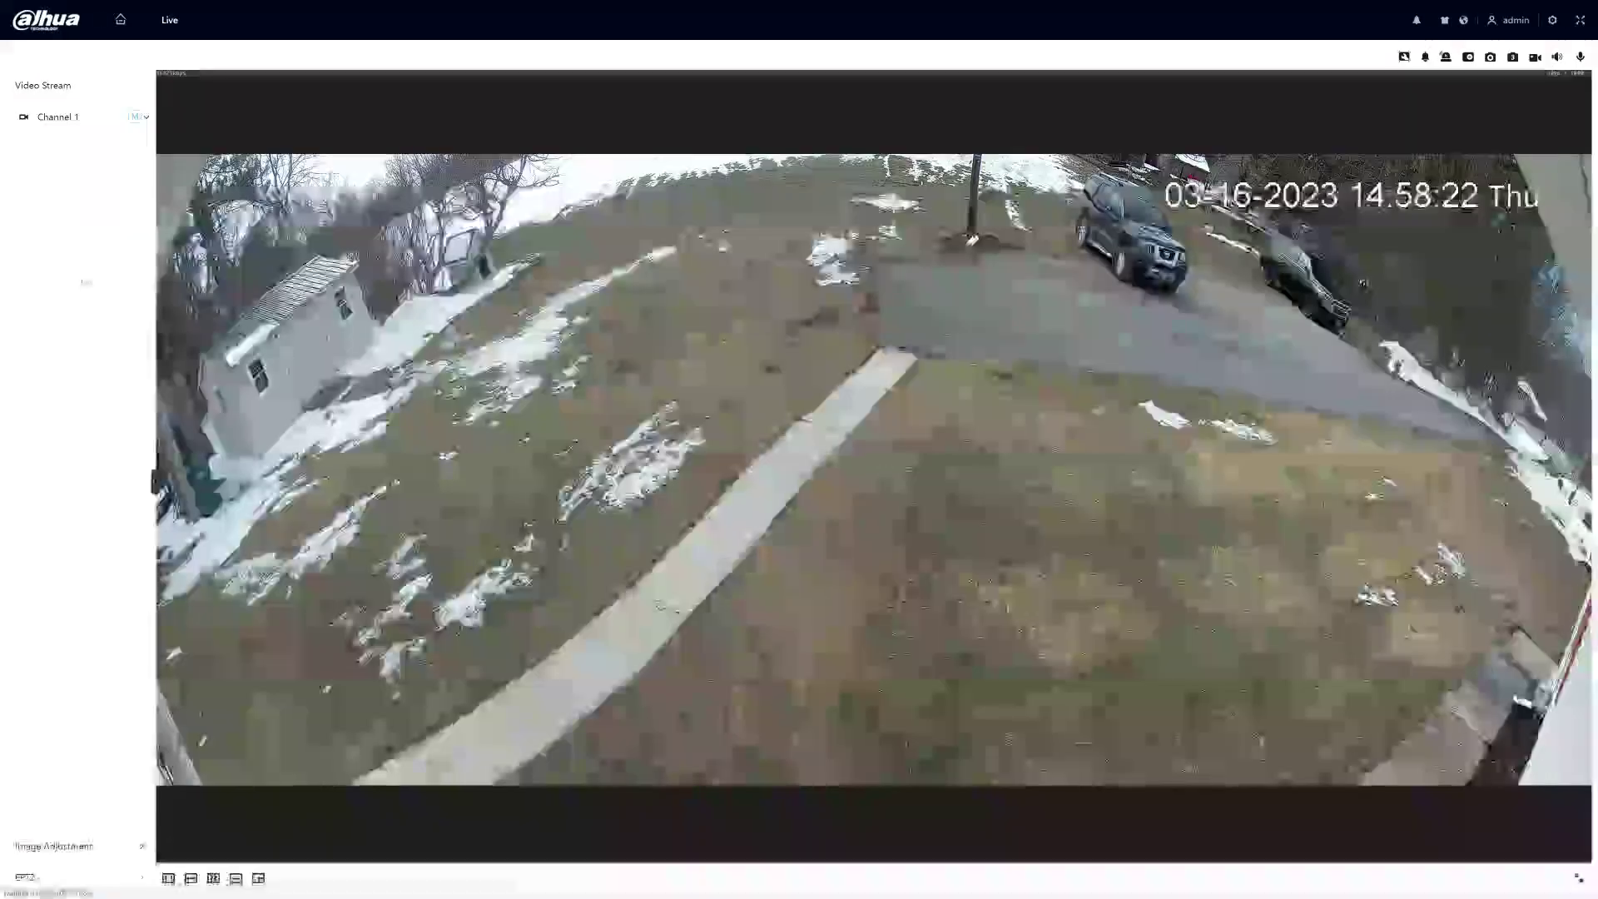
Step: Go back to the camera home page and enter the AI section
left_click(121, 20)
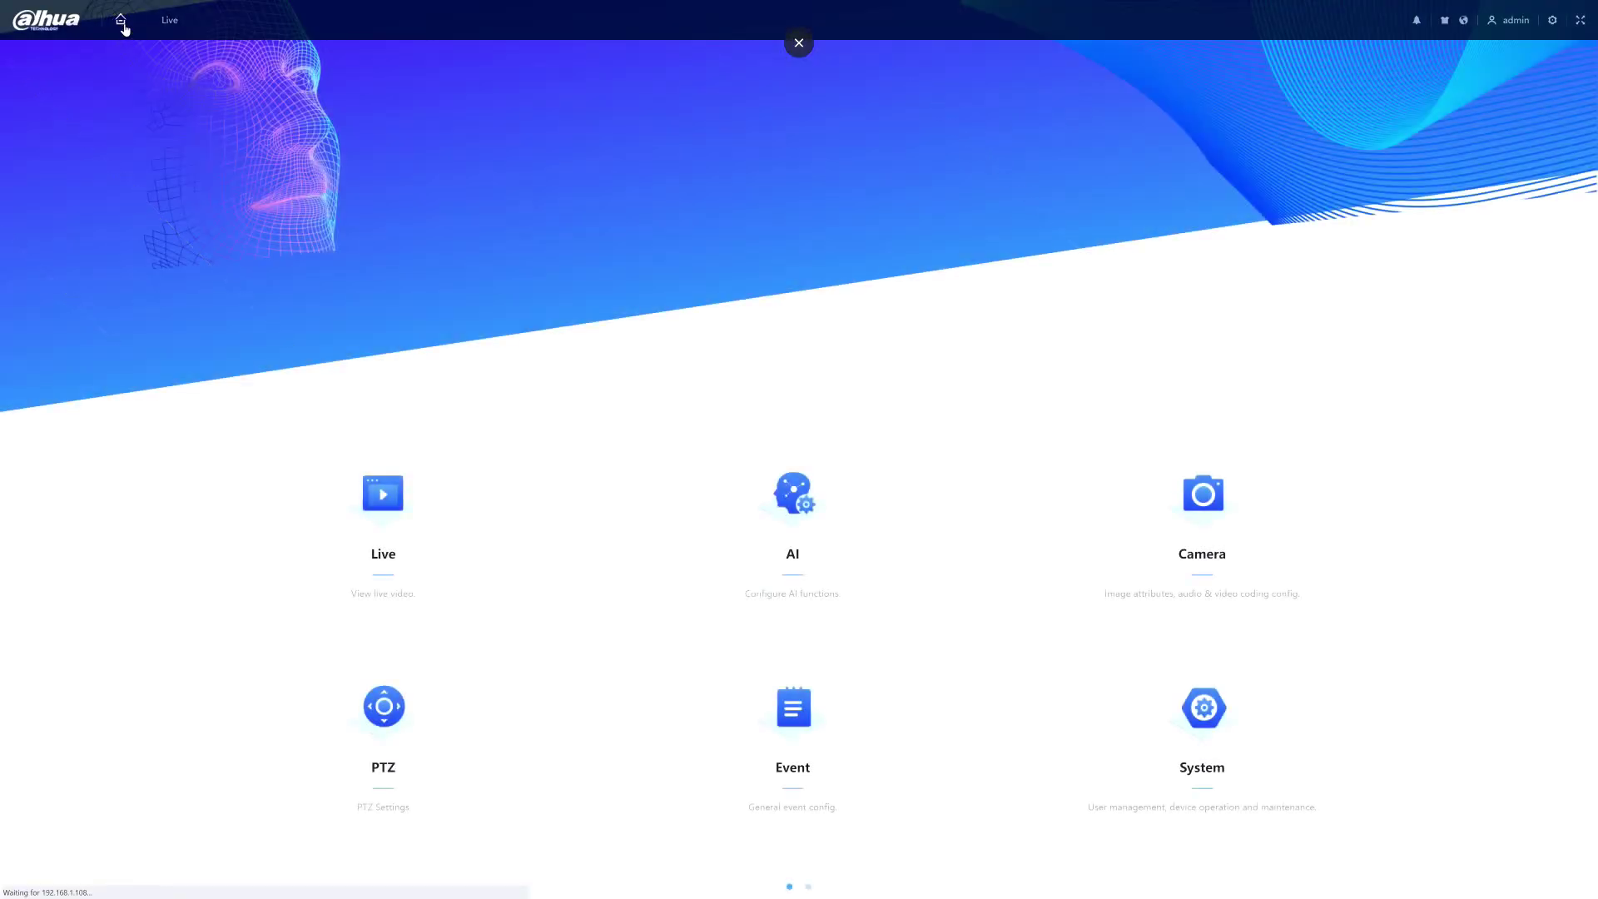
left_click(792, 502)
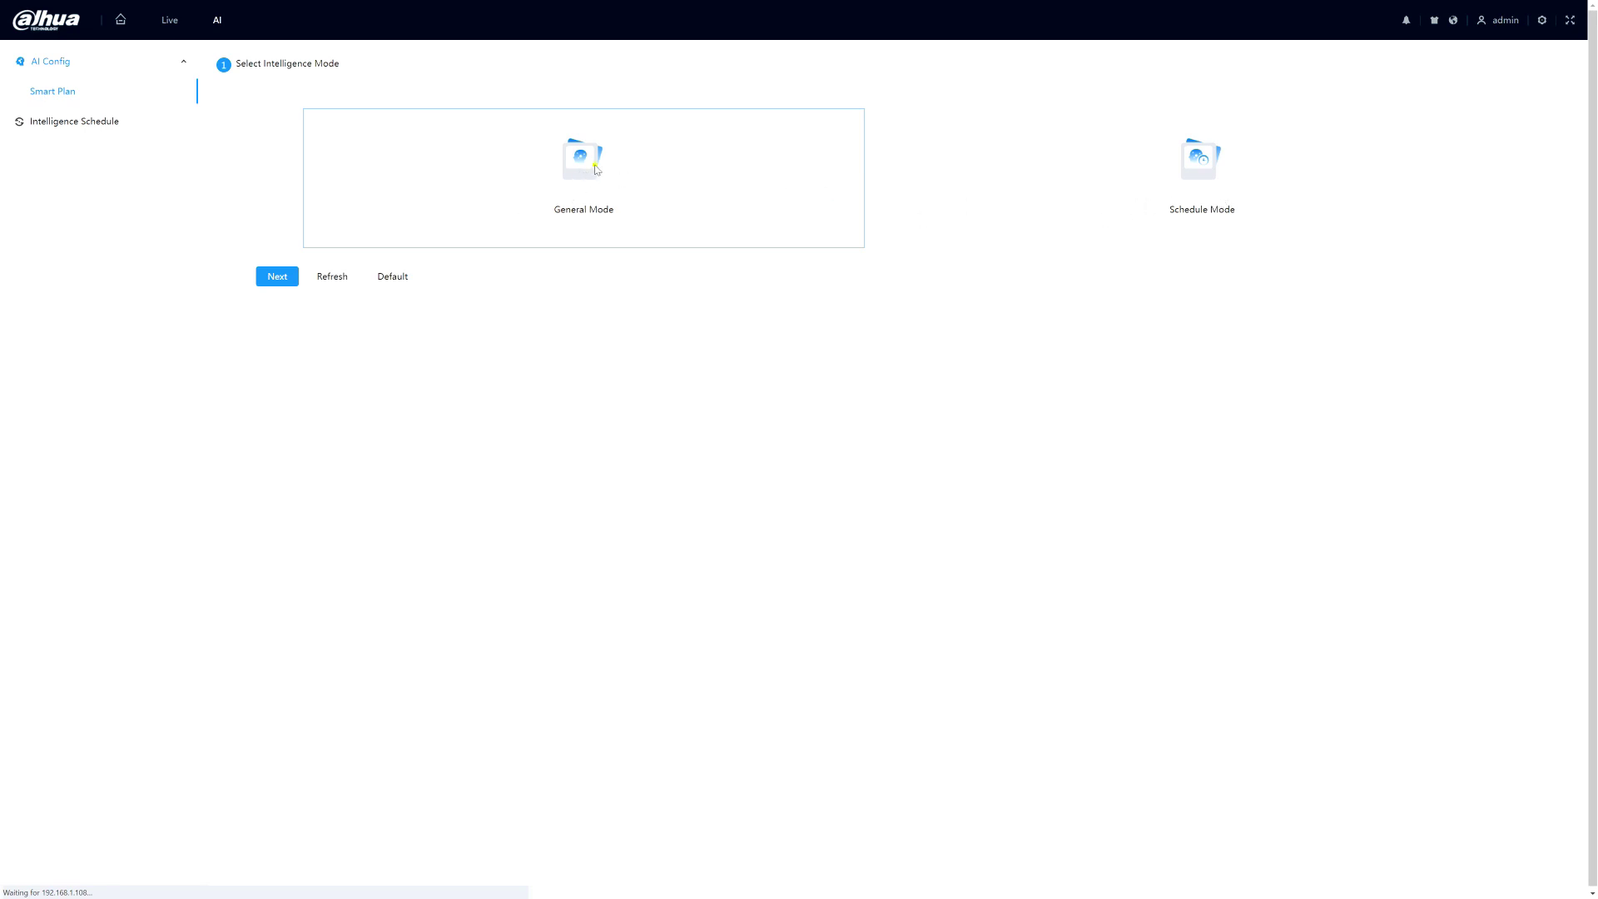
Step: Confirm General Mode and the enabled IVS Smart Plan to reach the empty IVS rule list
left_click(278, 278)
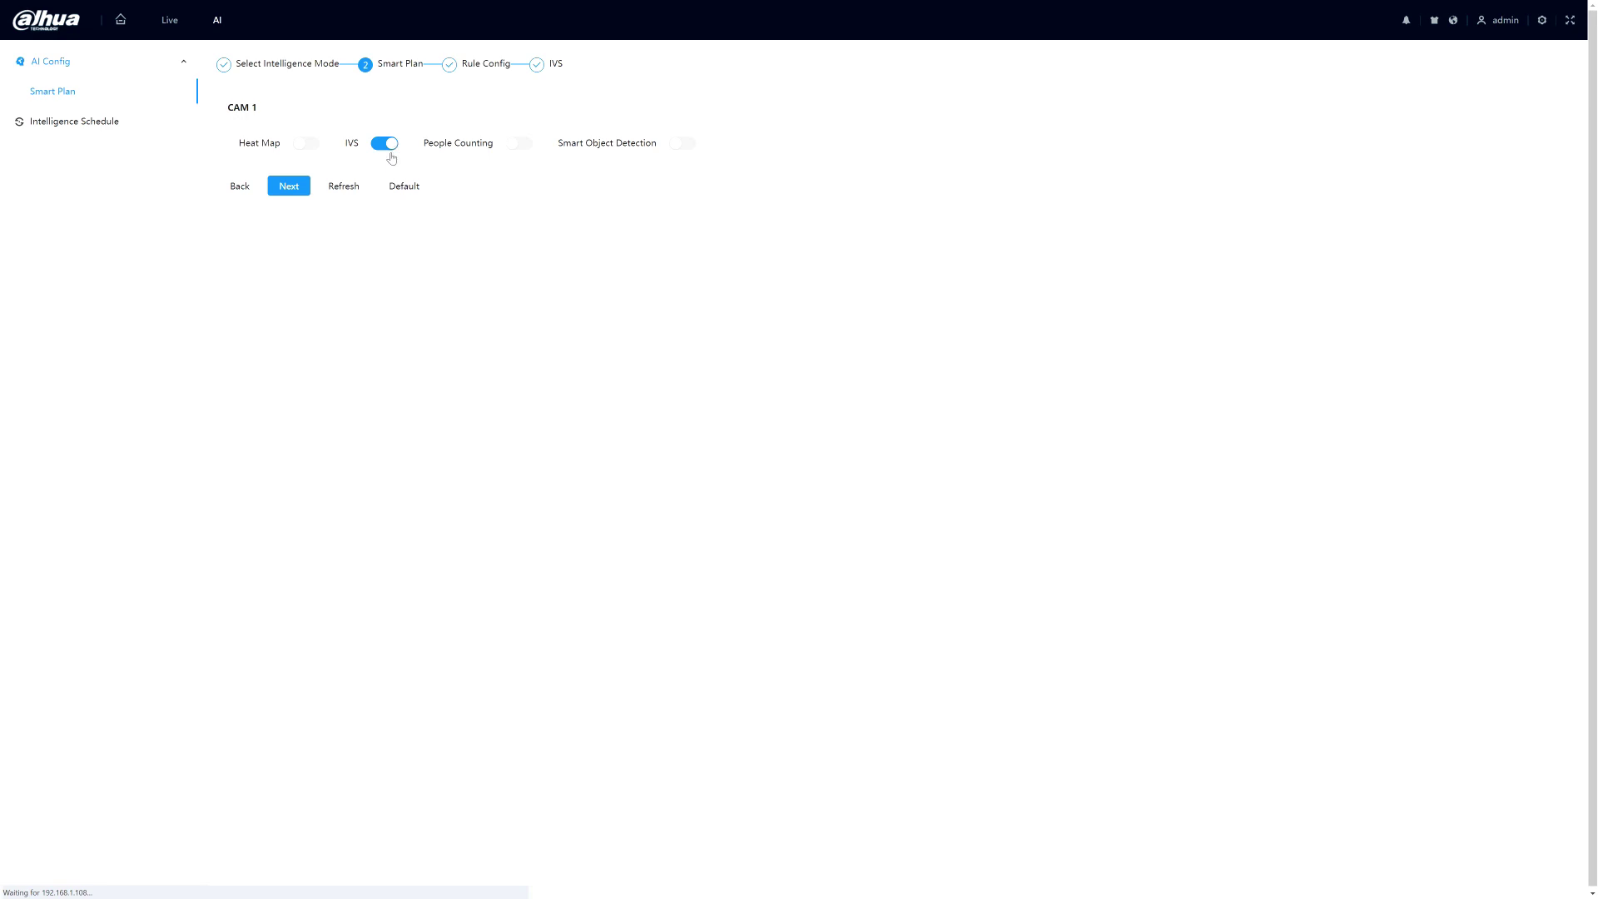
left_click(289, 185)
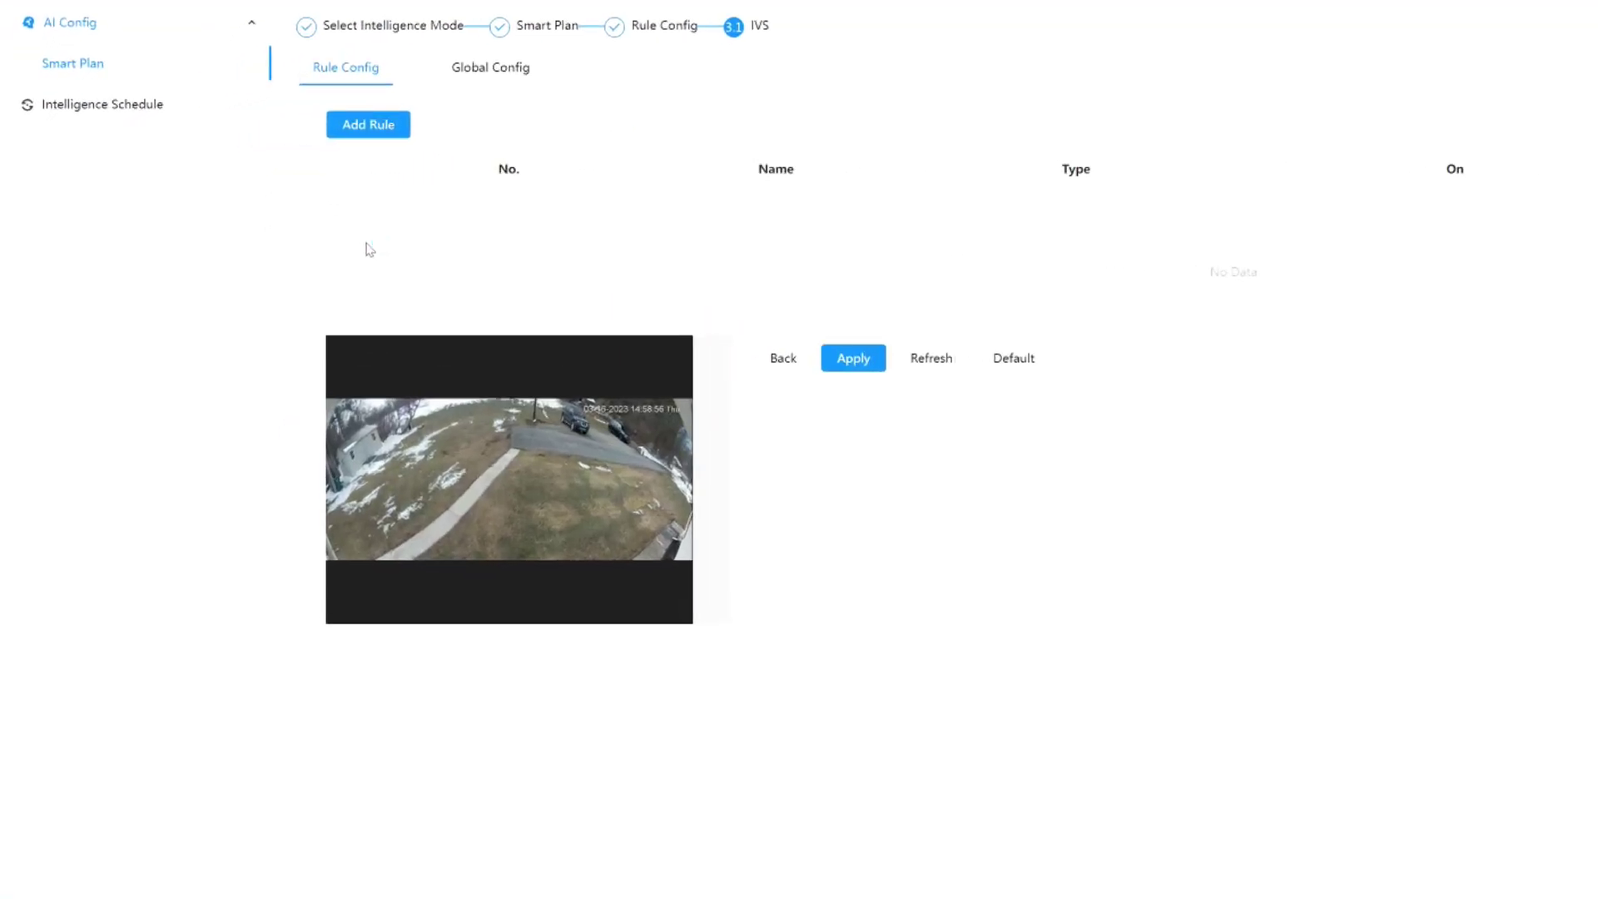
Step: Add a Tripwire rule and raise its sensitivity from 5 to 10
left_click(372, 127)
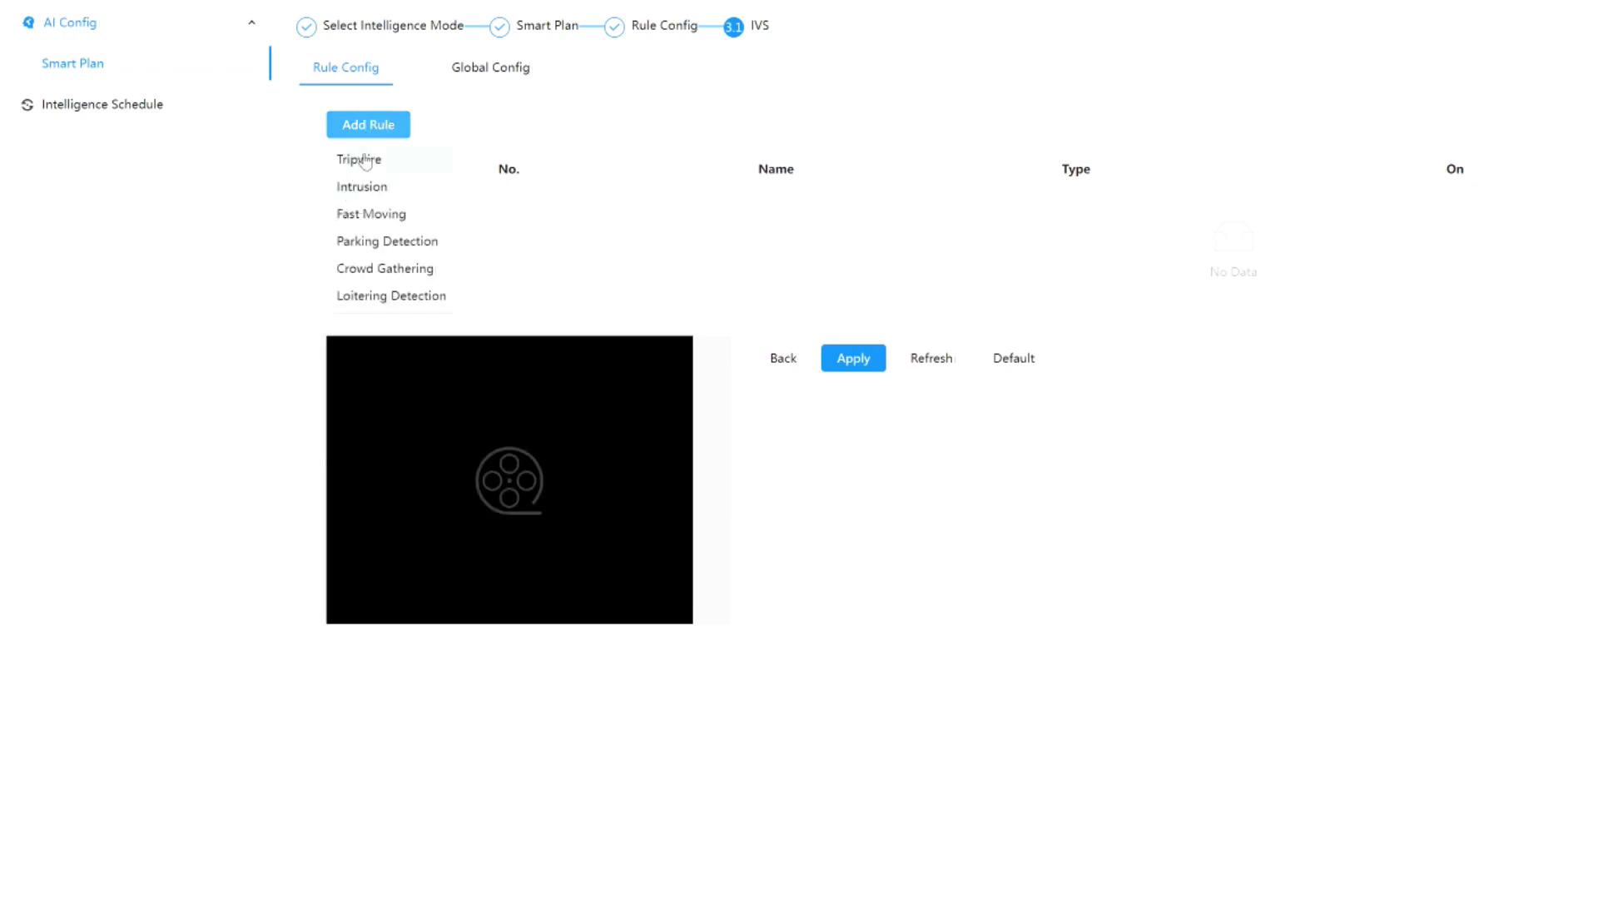
left_click(372, 167)
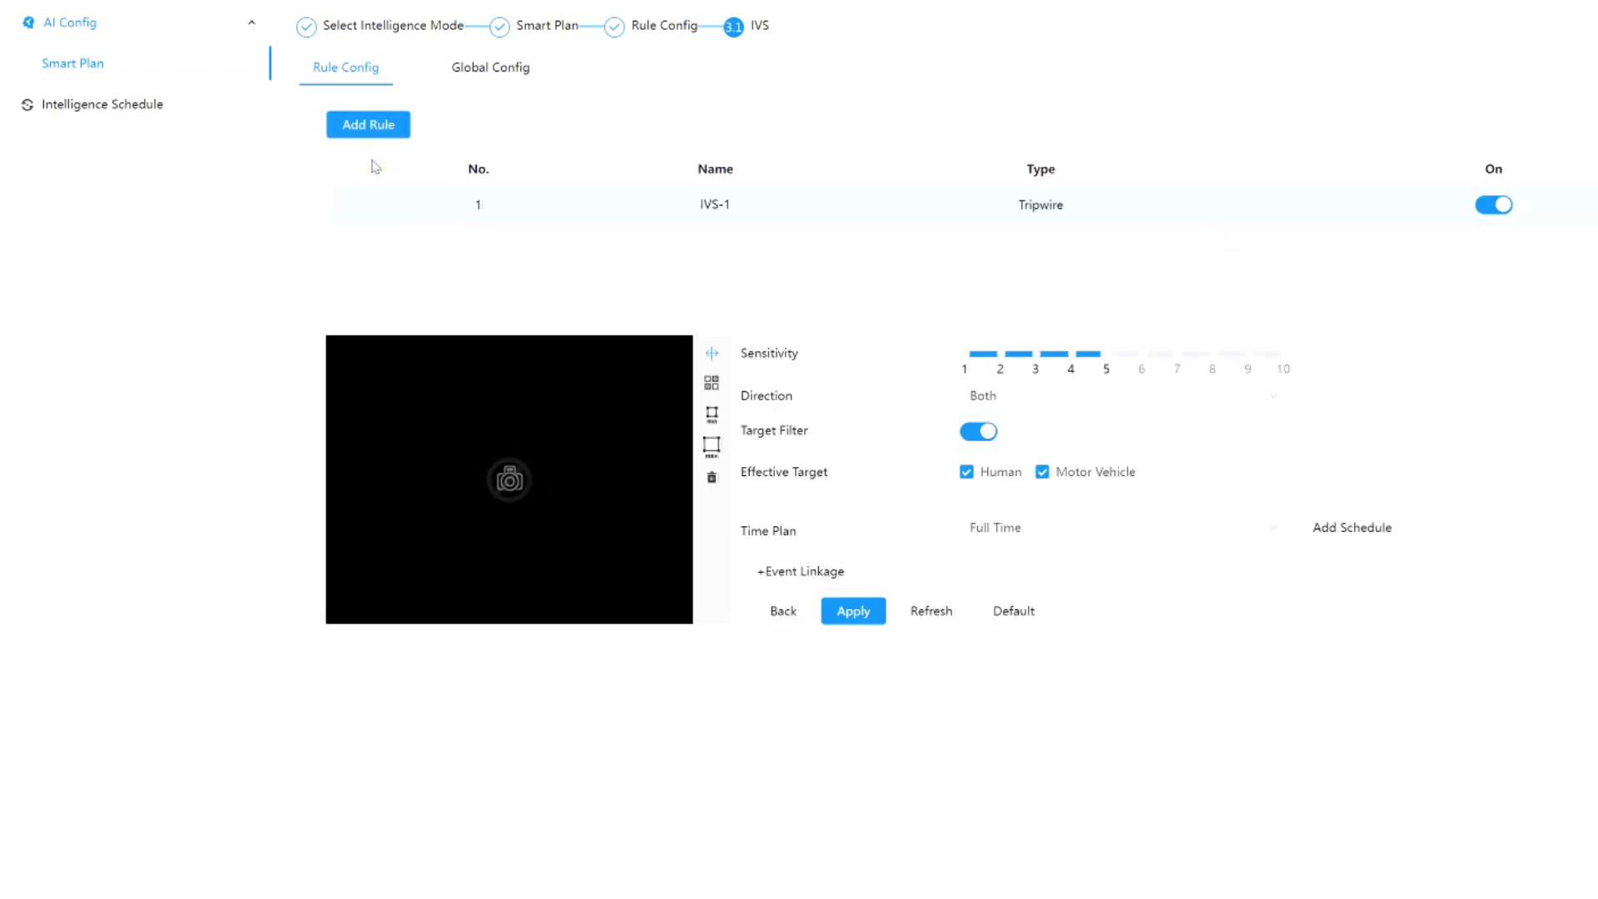
mouse_move(1105, 359)
left_click_drag(1105, 359, 1286, 363)
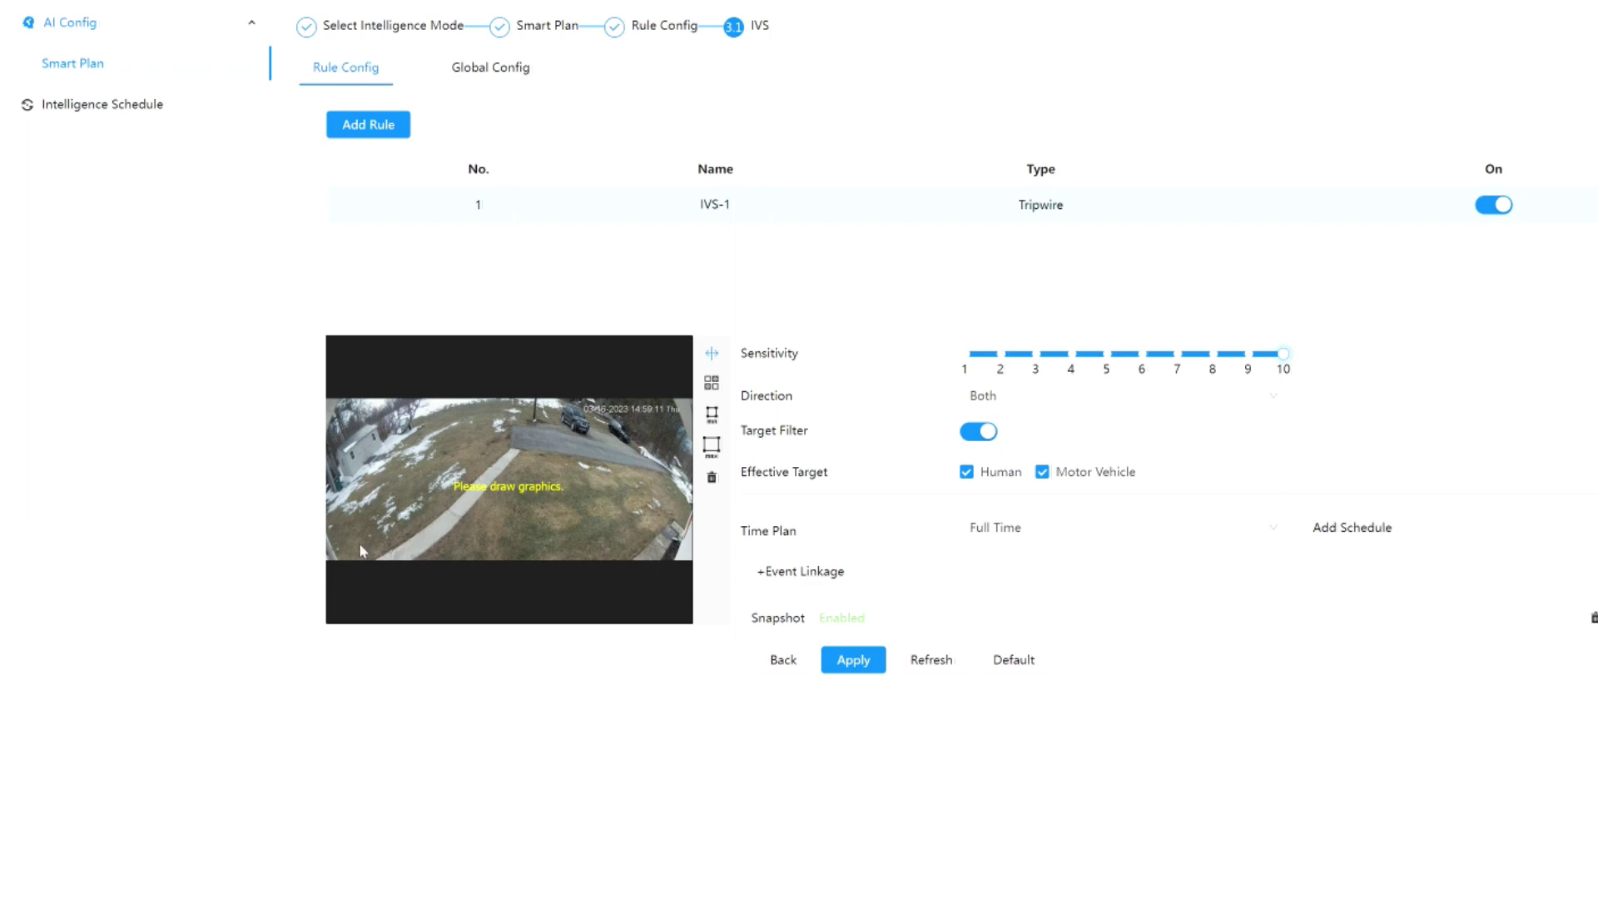
Step: Draw the zigzag tripwire line across the yard video and apply the rule
mouse_move(330, 537)
left_mouse_down()
mouse_move(411, 563)
mouse_move(489, 556)
left_mouse_up()
left_click(415, 552)
left_click(538, 560)
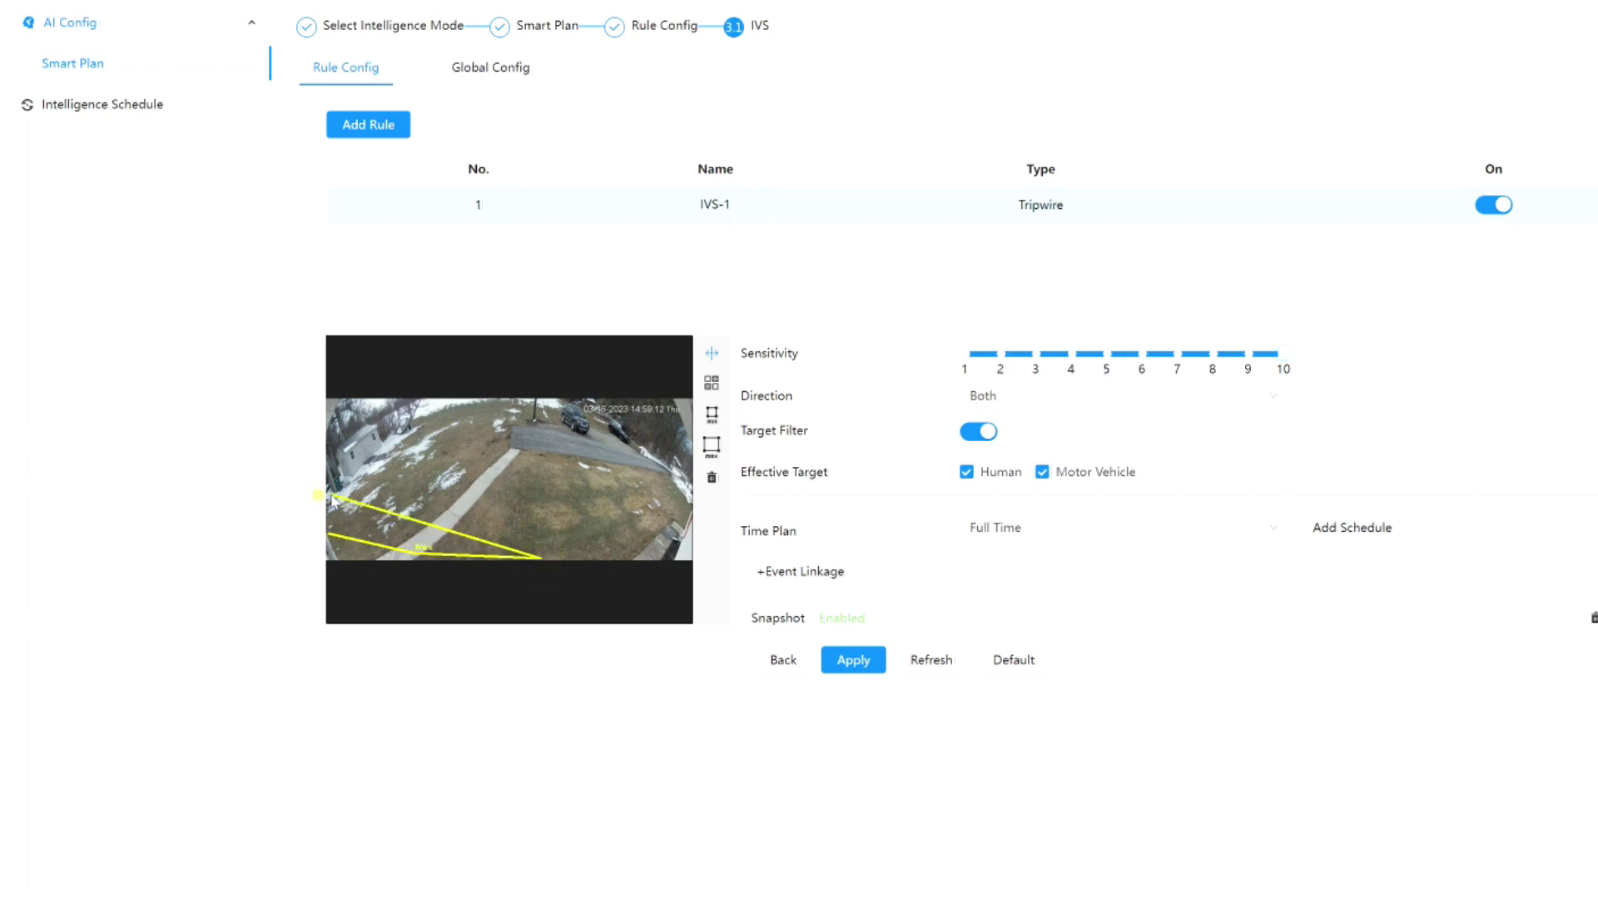
left_click(348, 503)
left_click(393, 460)
left_click(622, 545)
left_click(671, 549)
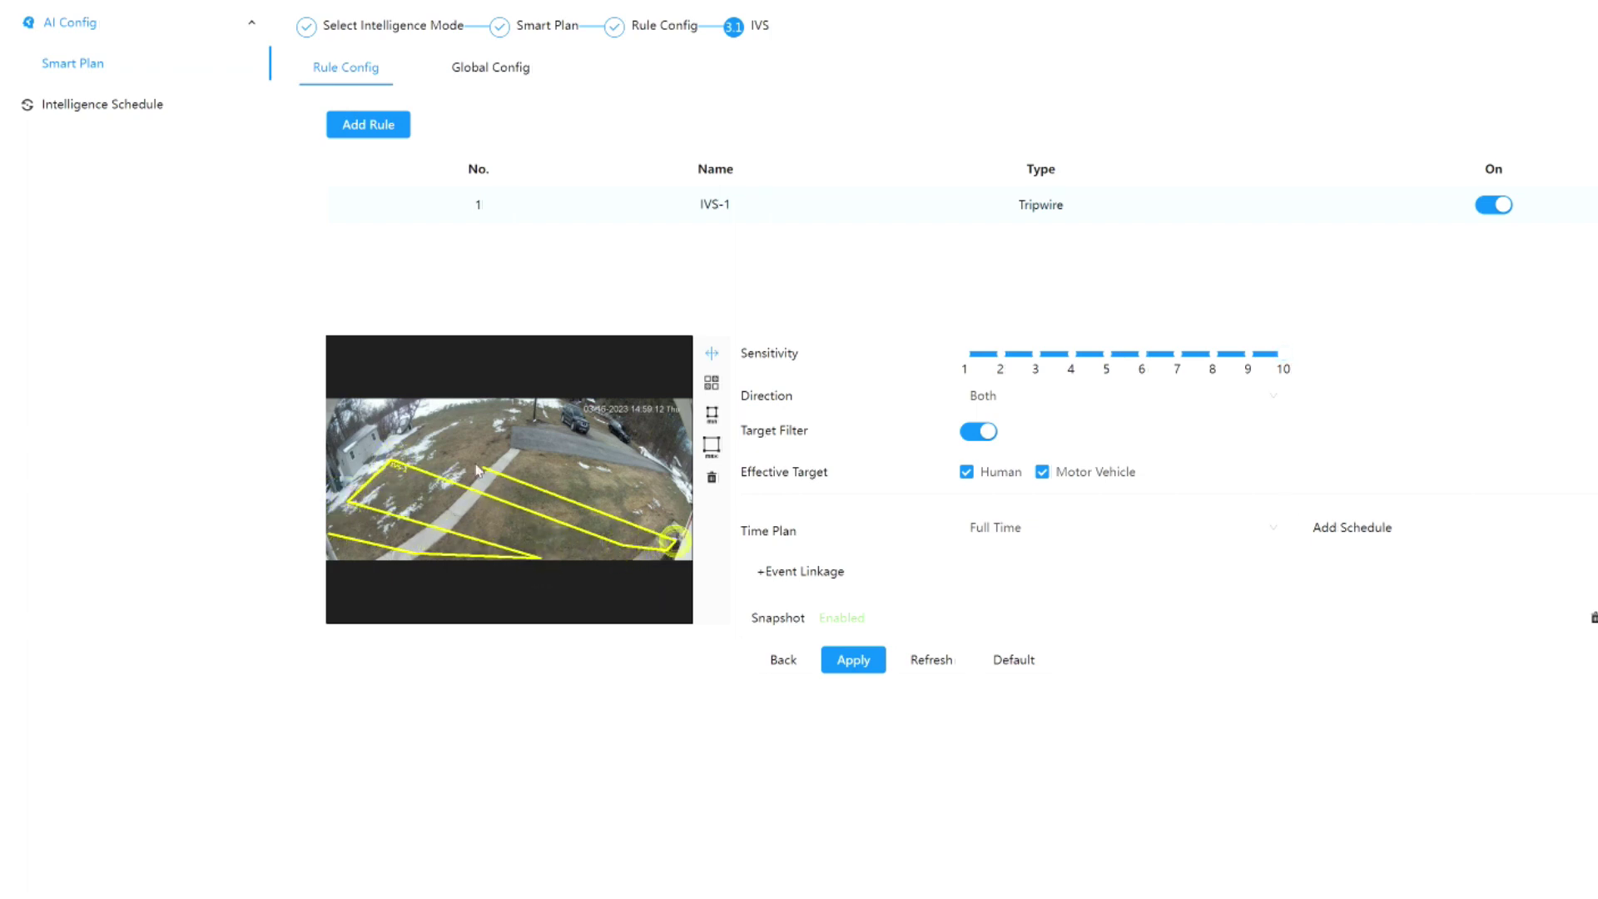
left_click(422, 449)
left_click(504, 425)
left_click(678, 520)
left_click(541, 427)
left_click(632, 441)
left_click(683, 506)
left_click(612, 443)
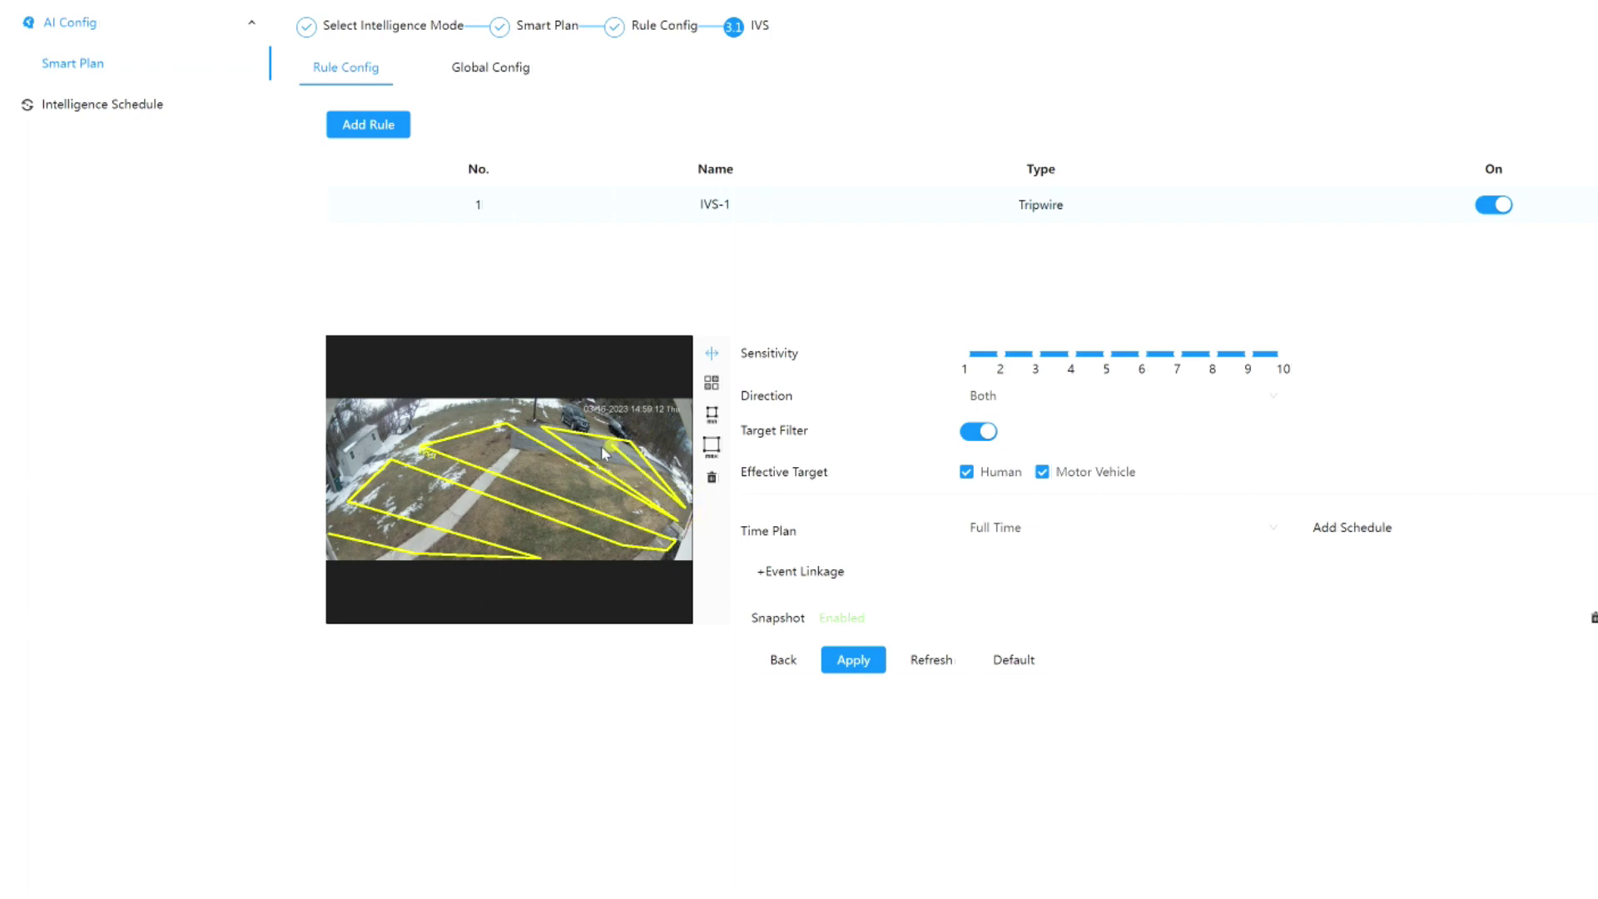
left_click(366, 523)
left_click(458, 547)
right_click(661, 499)
left_click(866, 663)
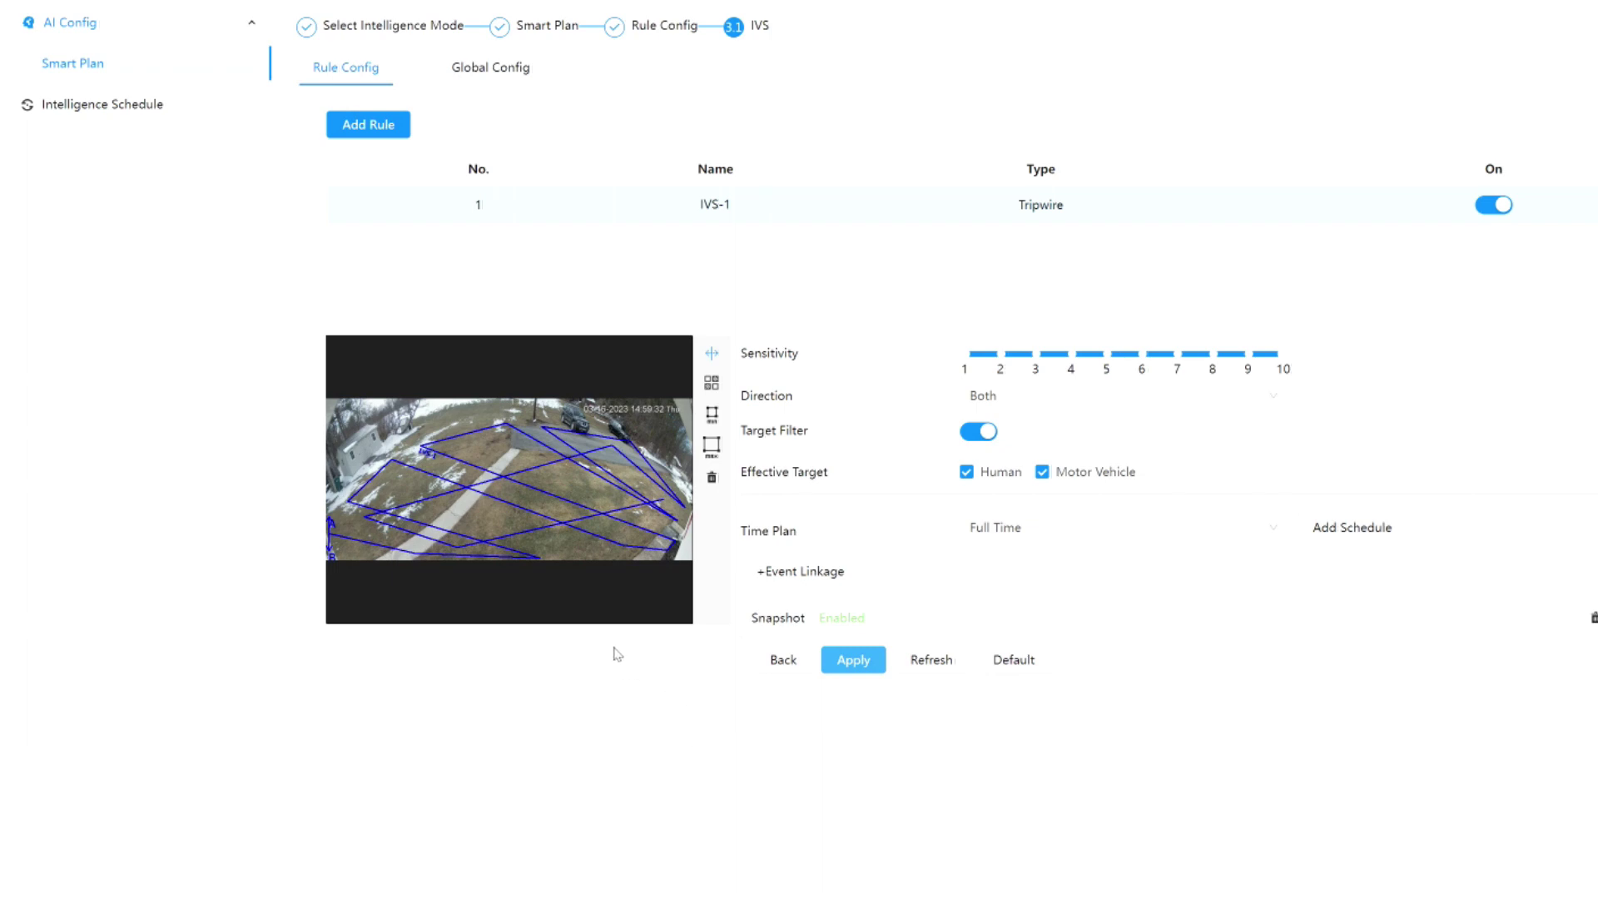
Step: Refine the tripwire by nudging three of its vertices on the preview
left_click(394, 464)
left_click_drag(394, 464, 385, 453)
mouse_move(504, 424)
left_mouse_down()
mouse_move(465, 420)
mouse_move(514, 427)
left_mouse_up()
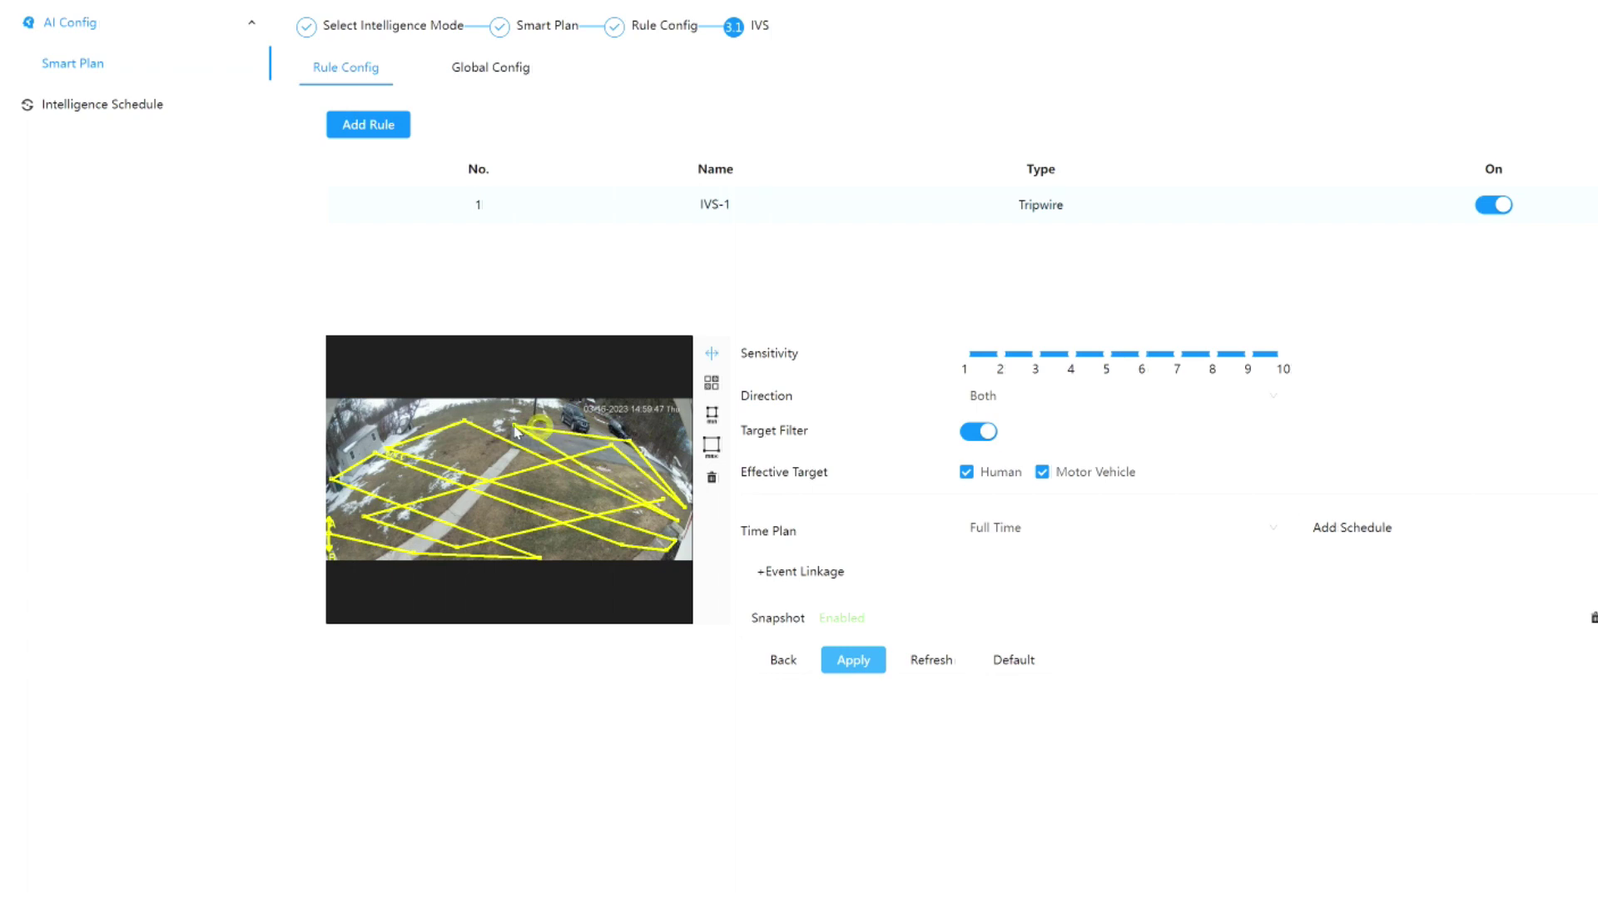
left_click_drag(608, 445, 630, 447)
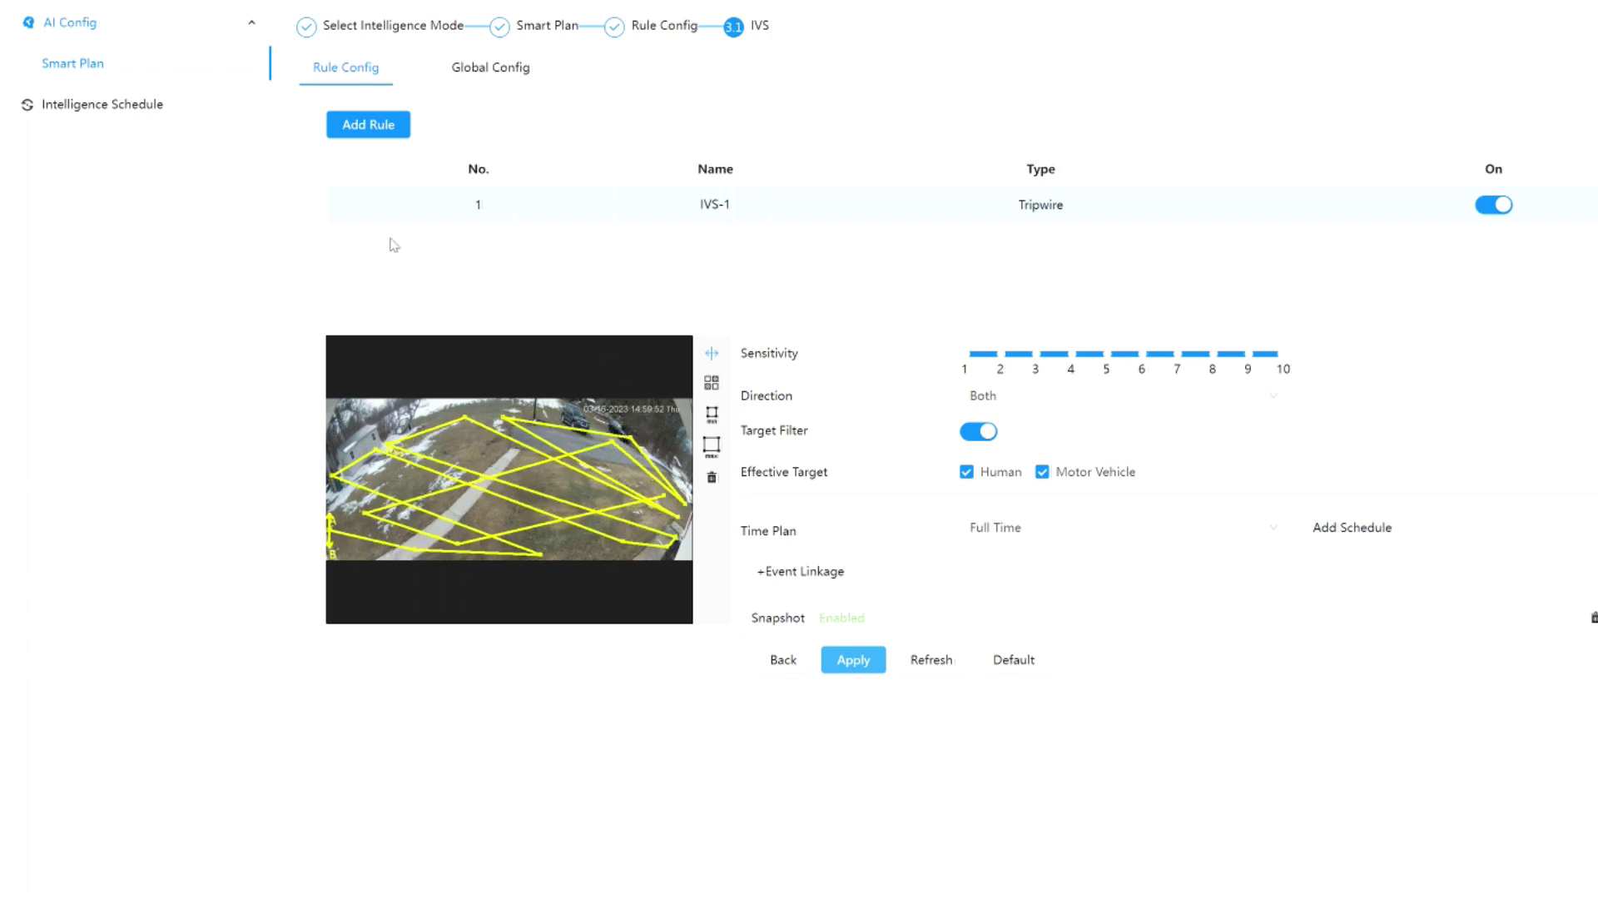
left_click(369, 126)
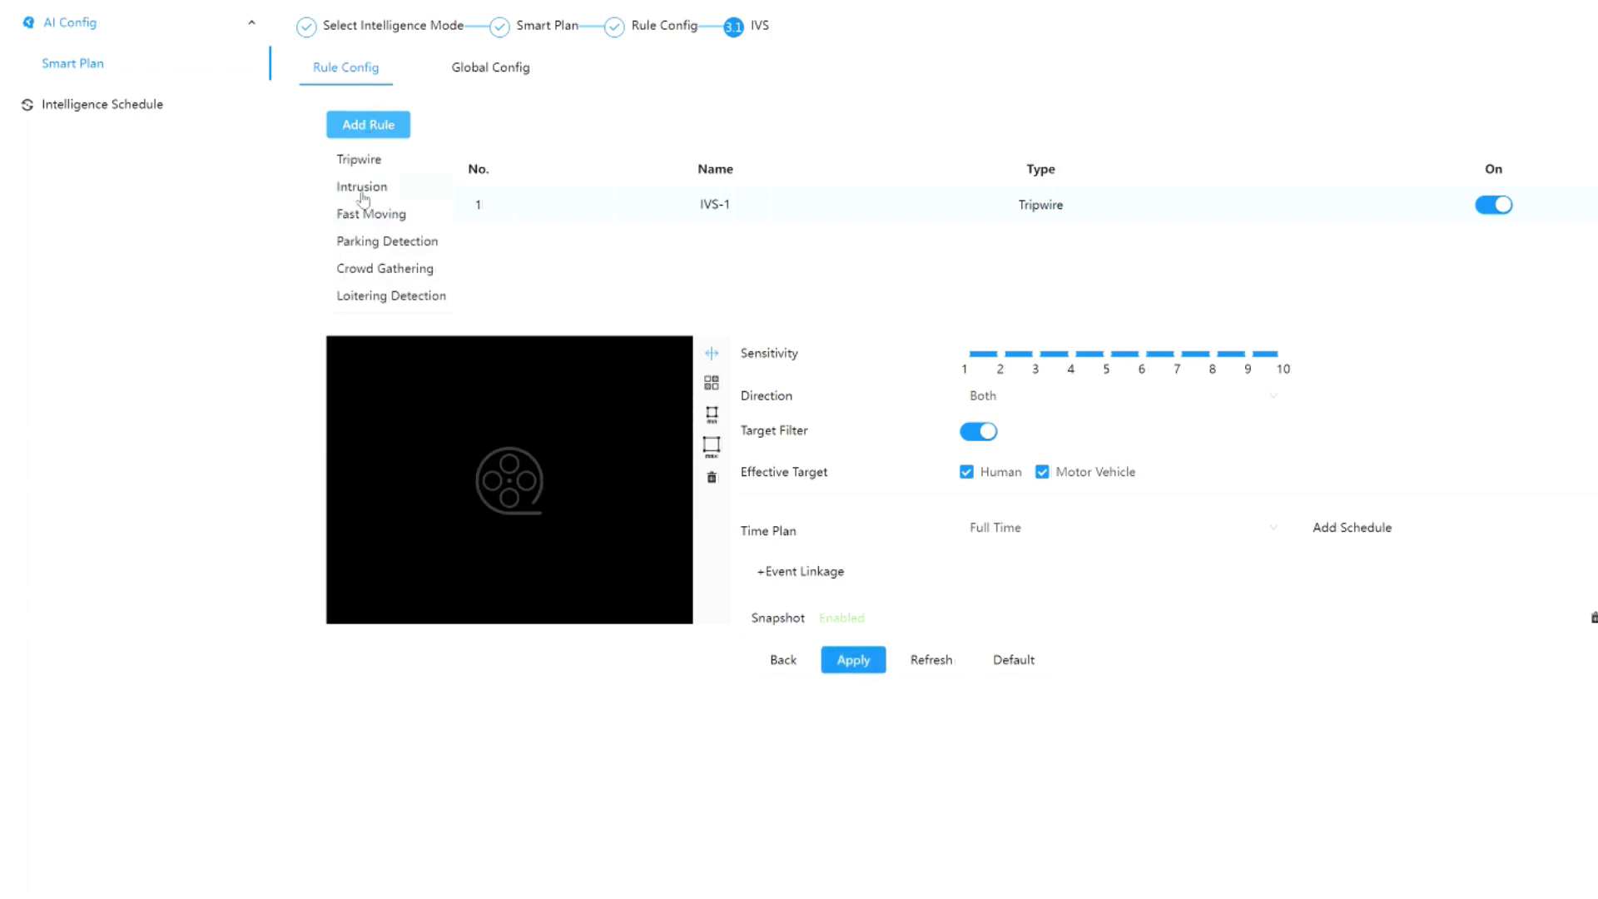
Step: Add Intrusion rule IVS-2 at sensitivity 10 with a yard zone, tick Appear, and apply
left_click(364, 189)
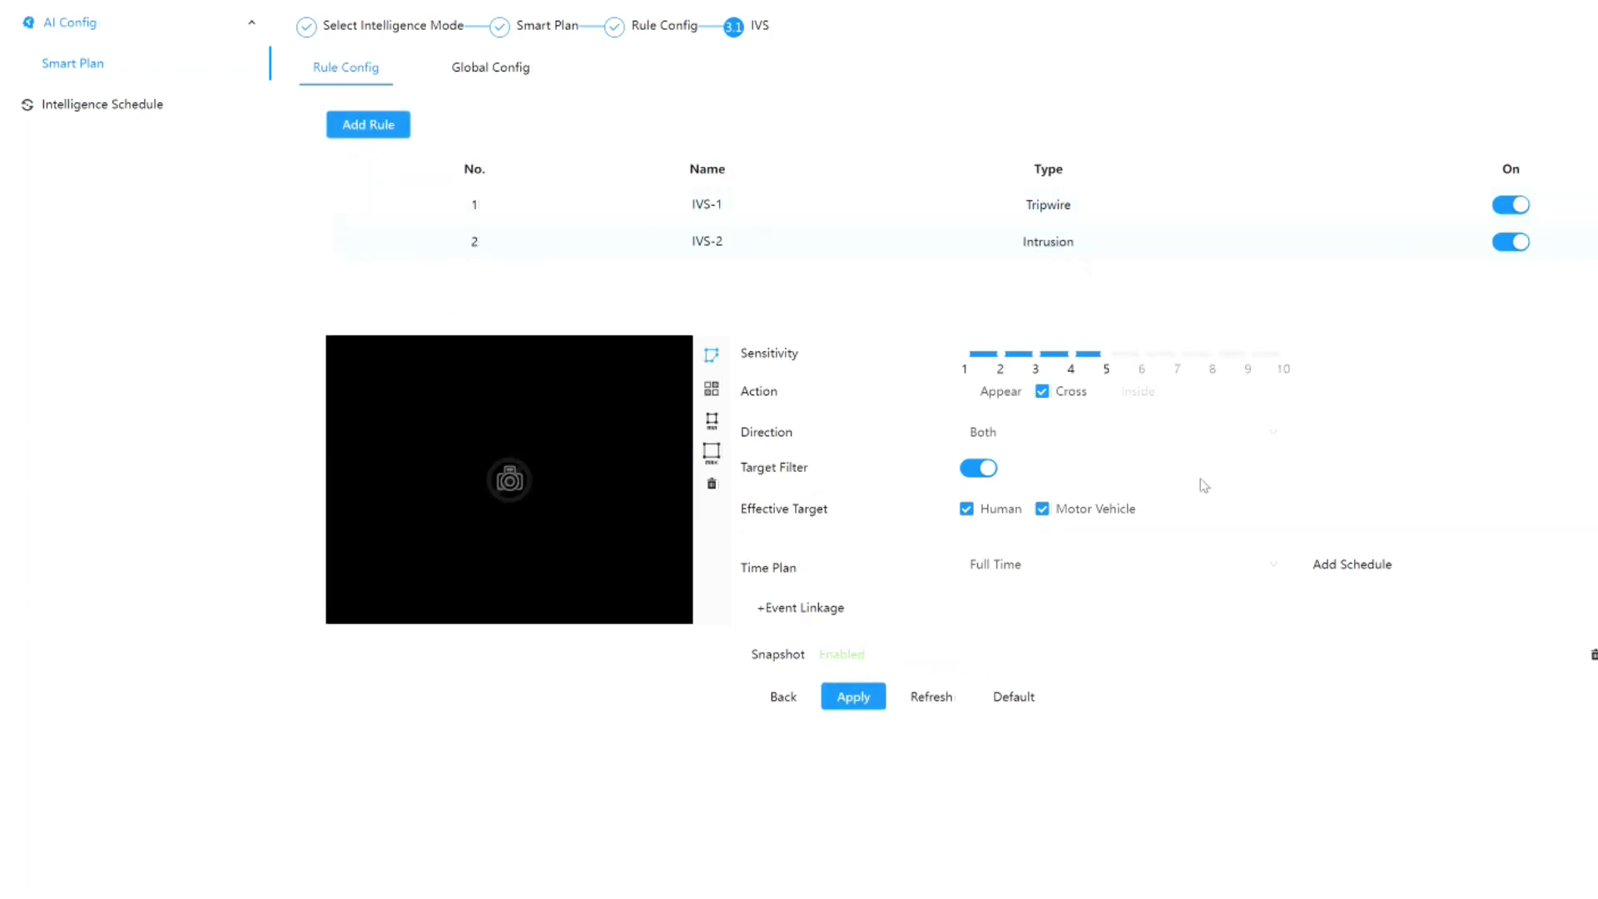
left_click_drag(1103, 357, 1278, 370)
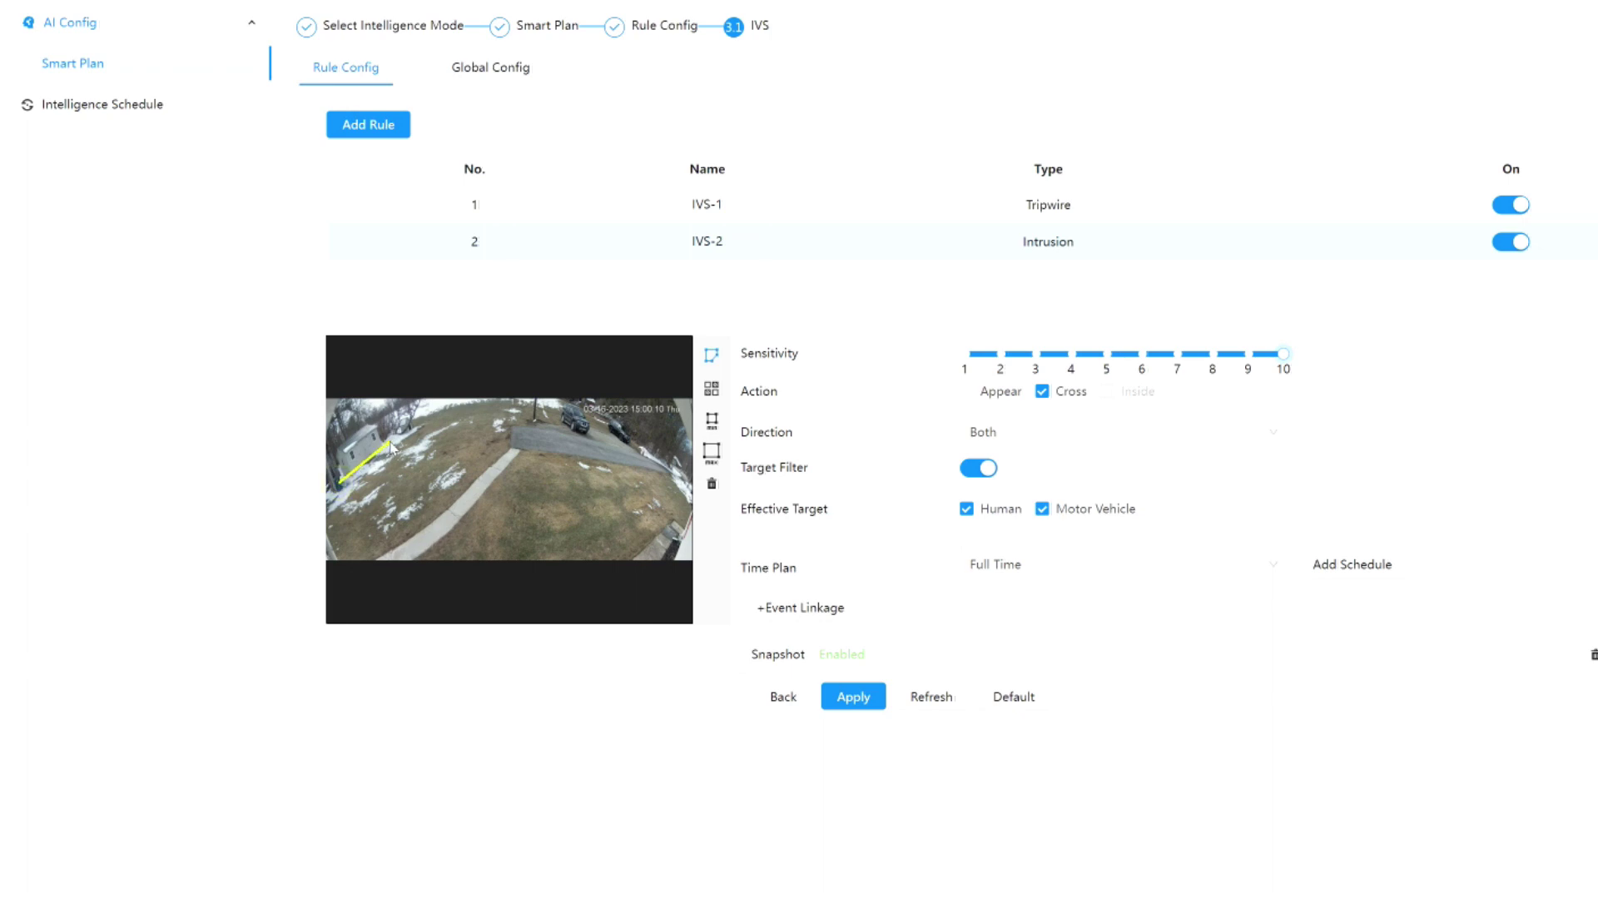
left_click(343, 486)
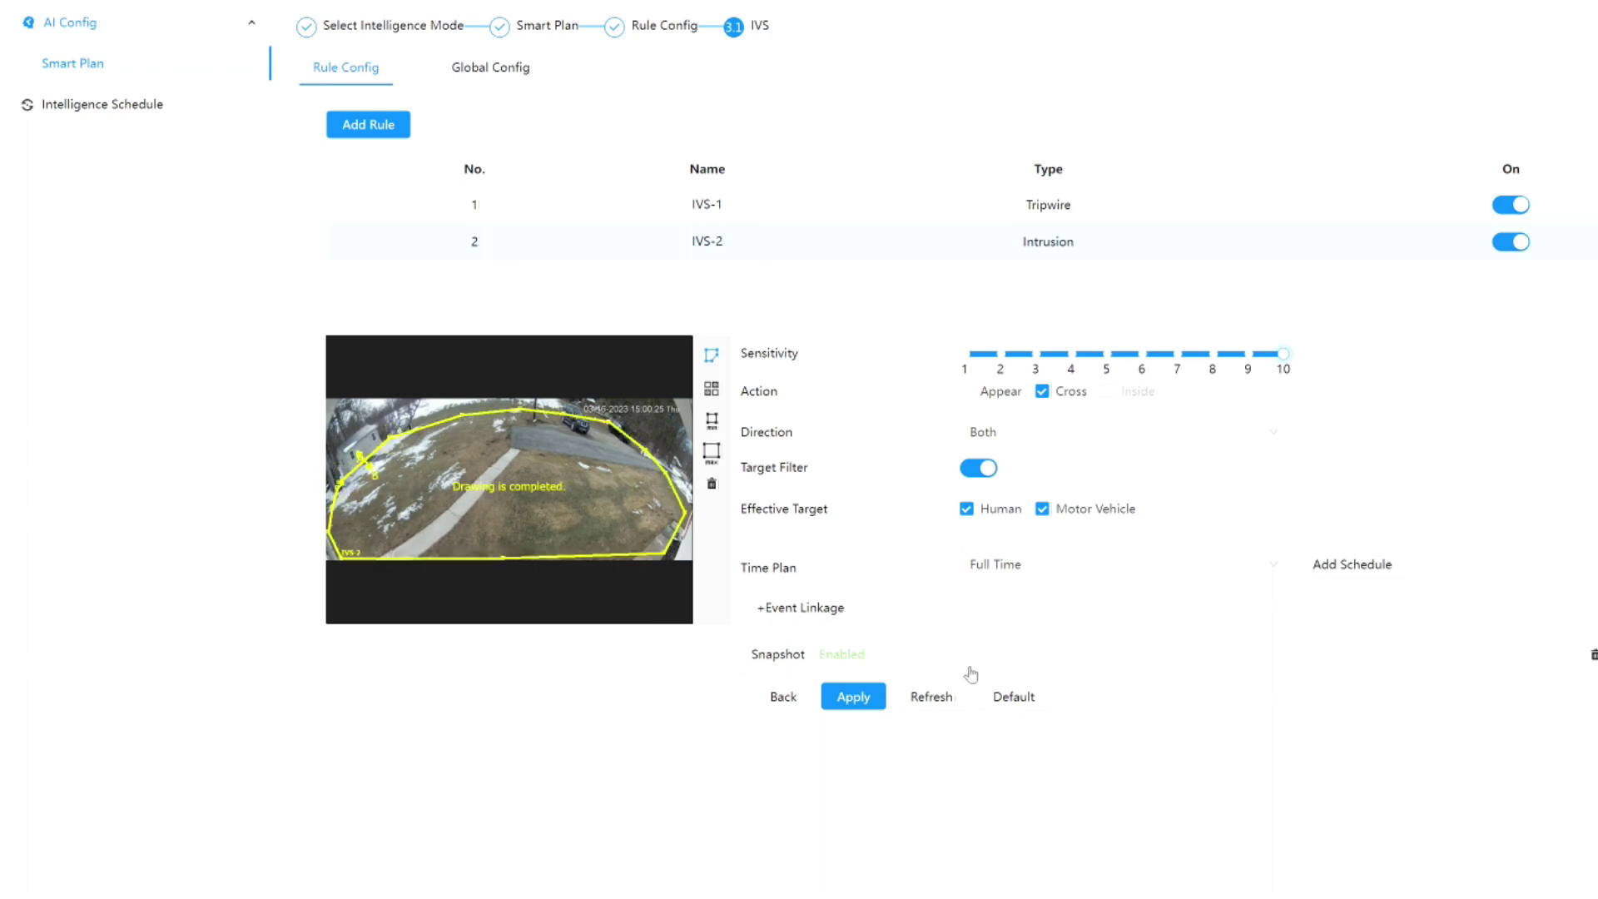
left_click(967, 392)
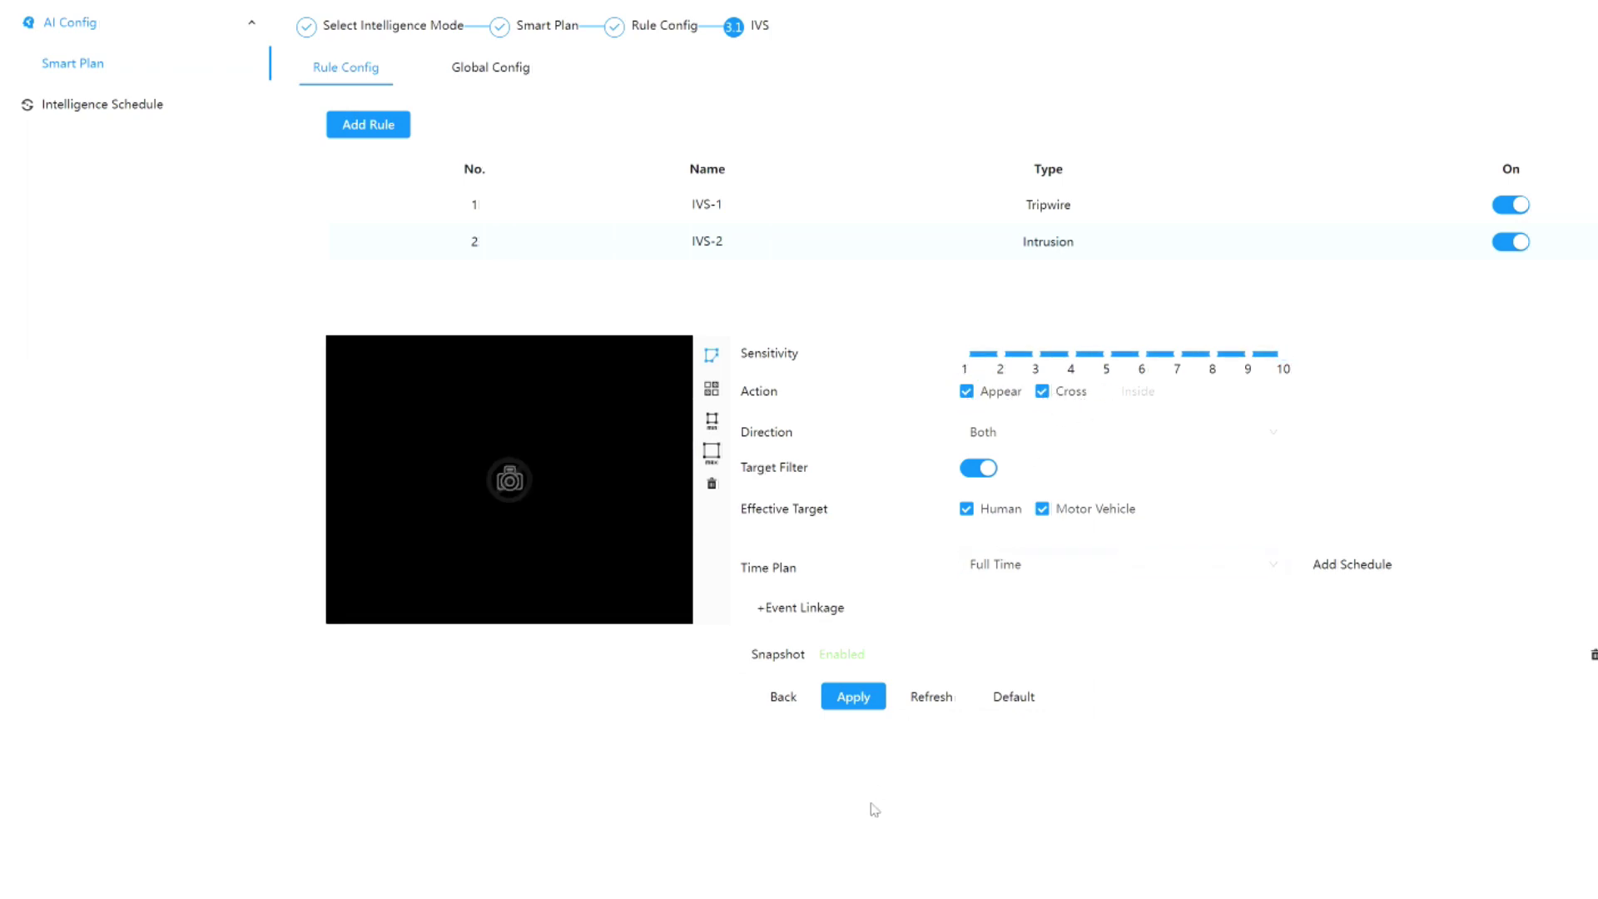
left_click(852, 699)
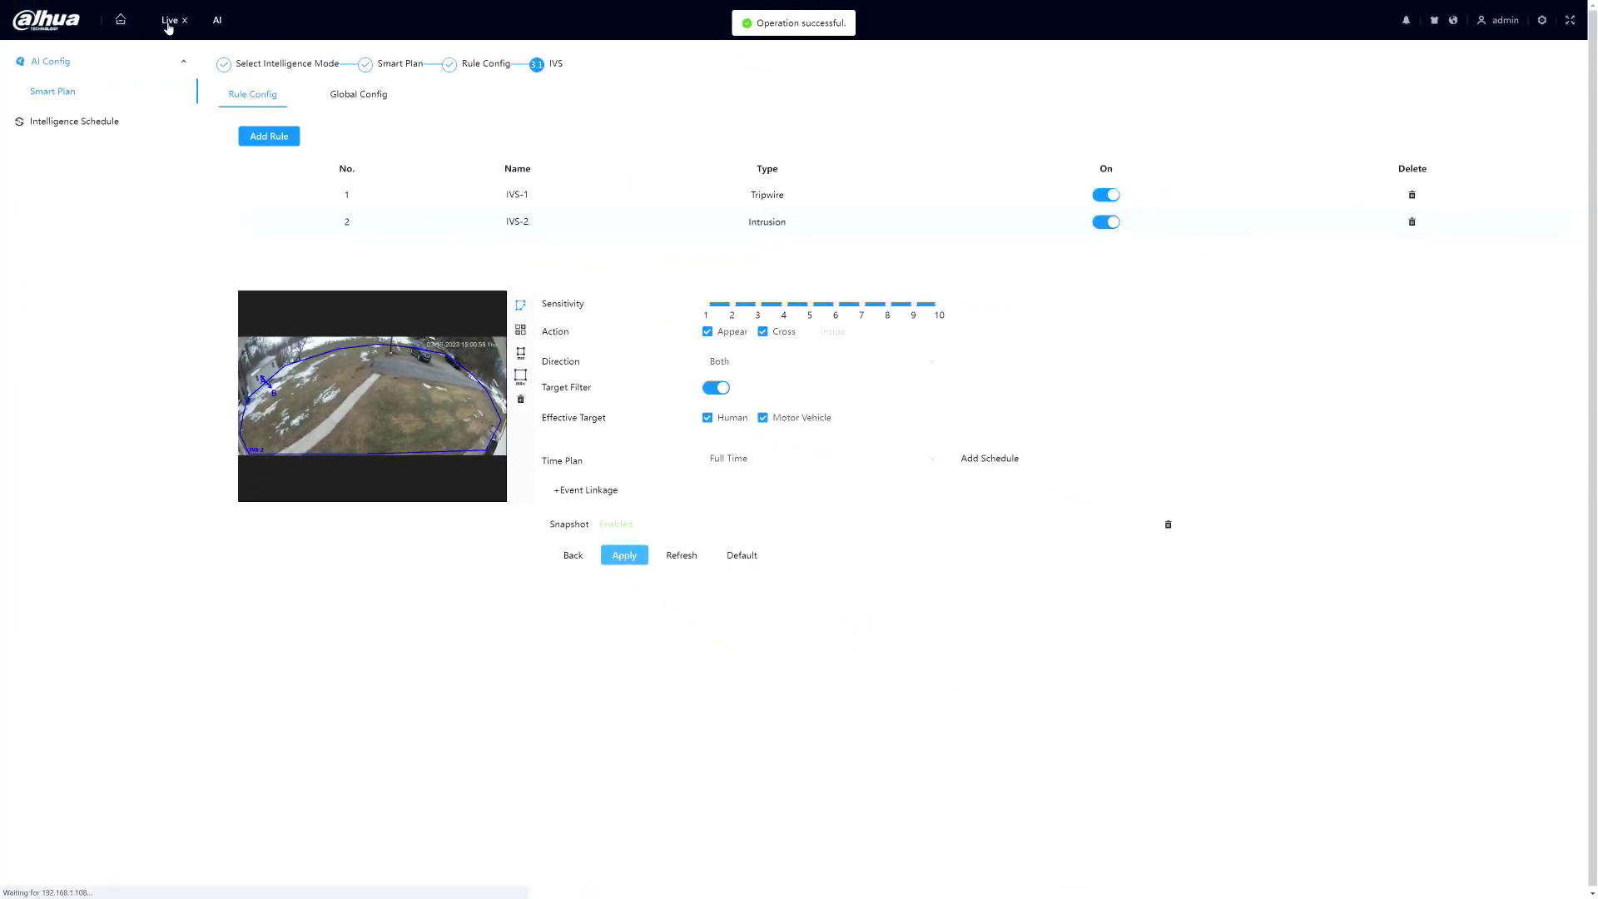
Step: Return to the camera home page and go into the PTZ settings
left_click(119, 23)
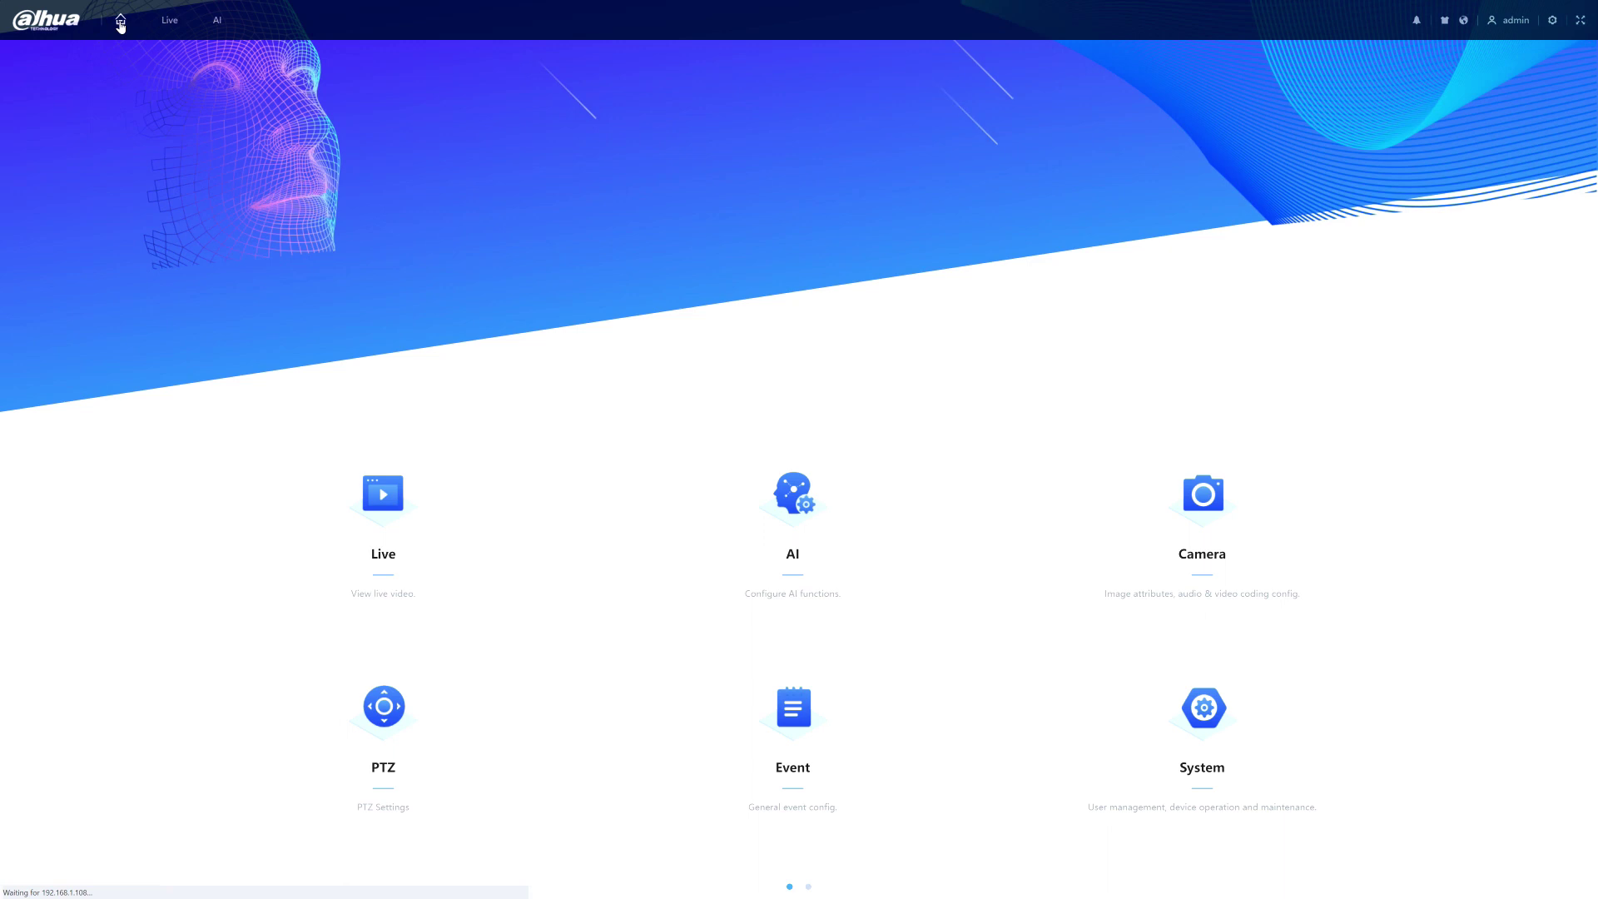
left_click(385, 712)
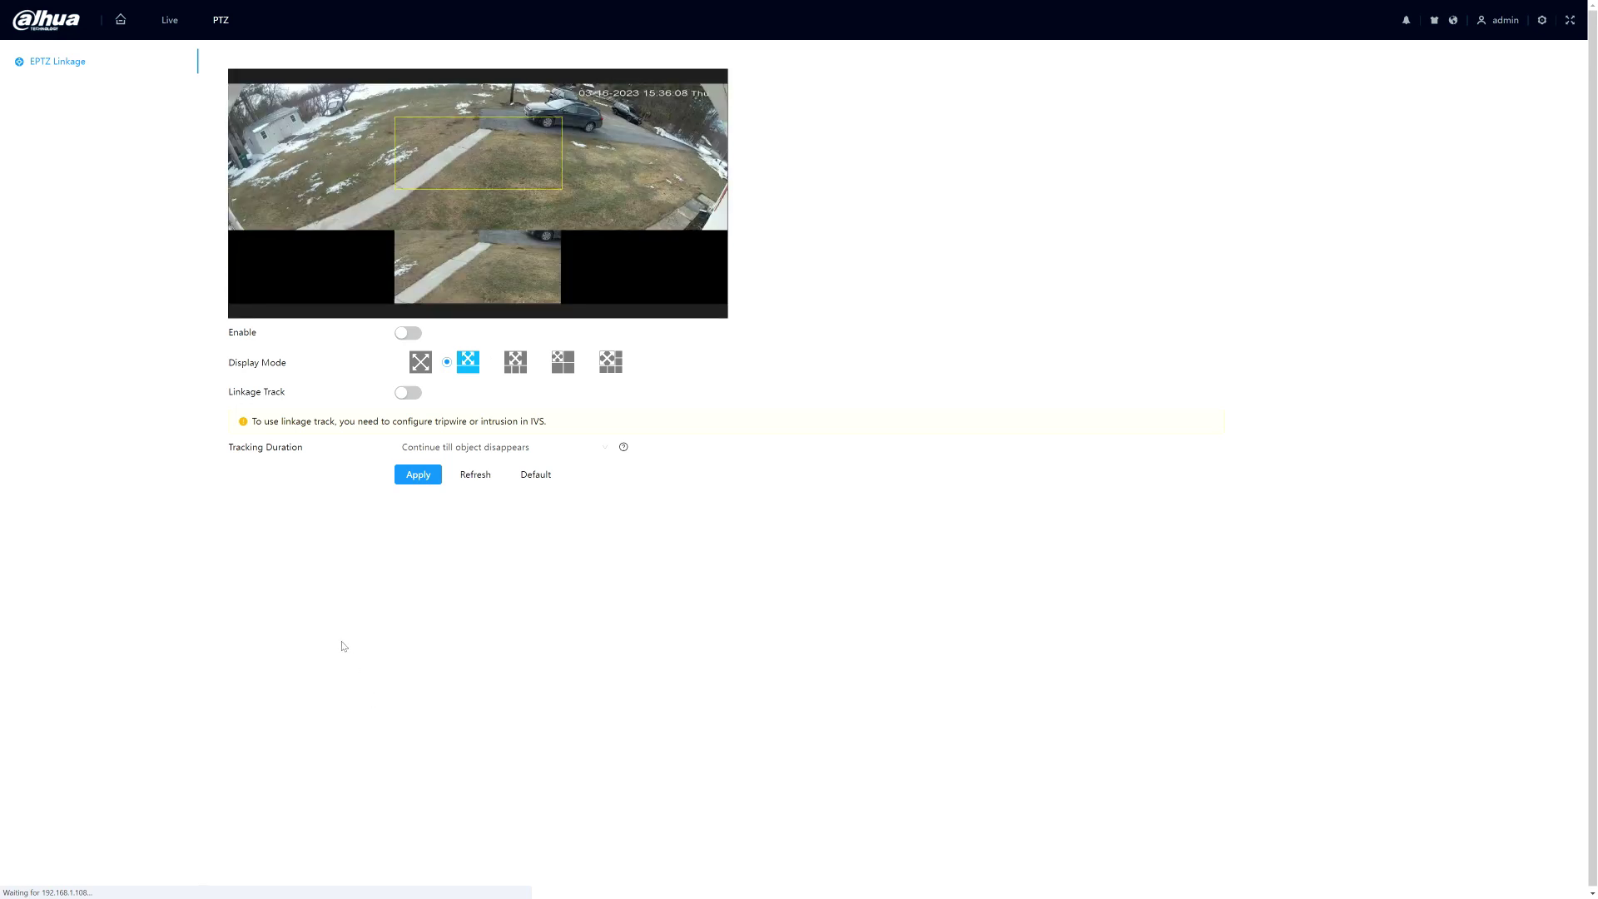
Step: Enable EPTZ linkage and Linkage Track, then settle on the 1+2 split display mode
left_click(414, 335)
left_click(413, 394)
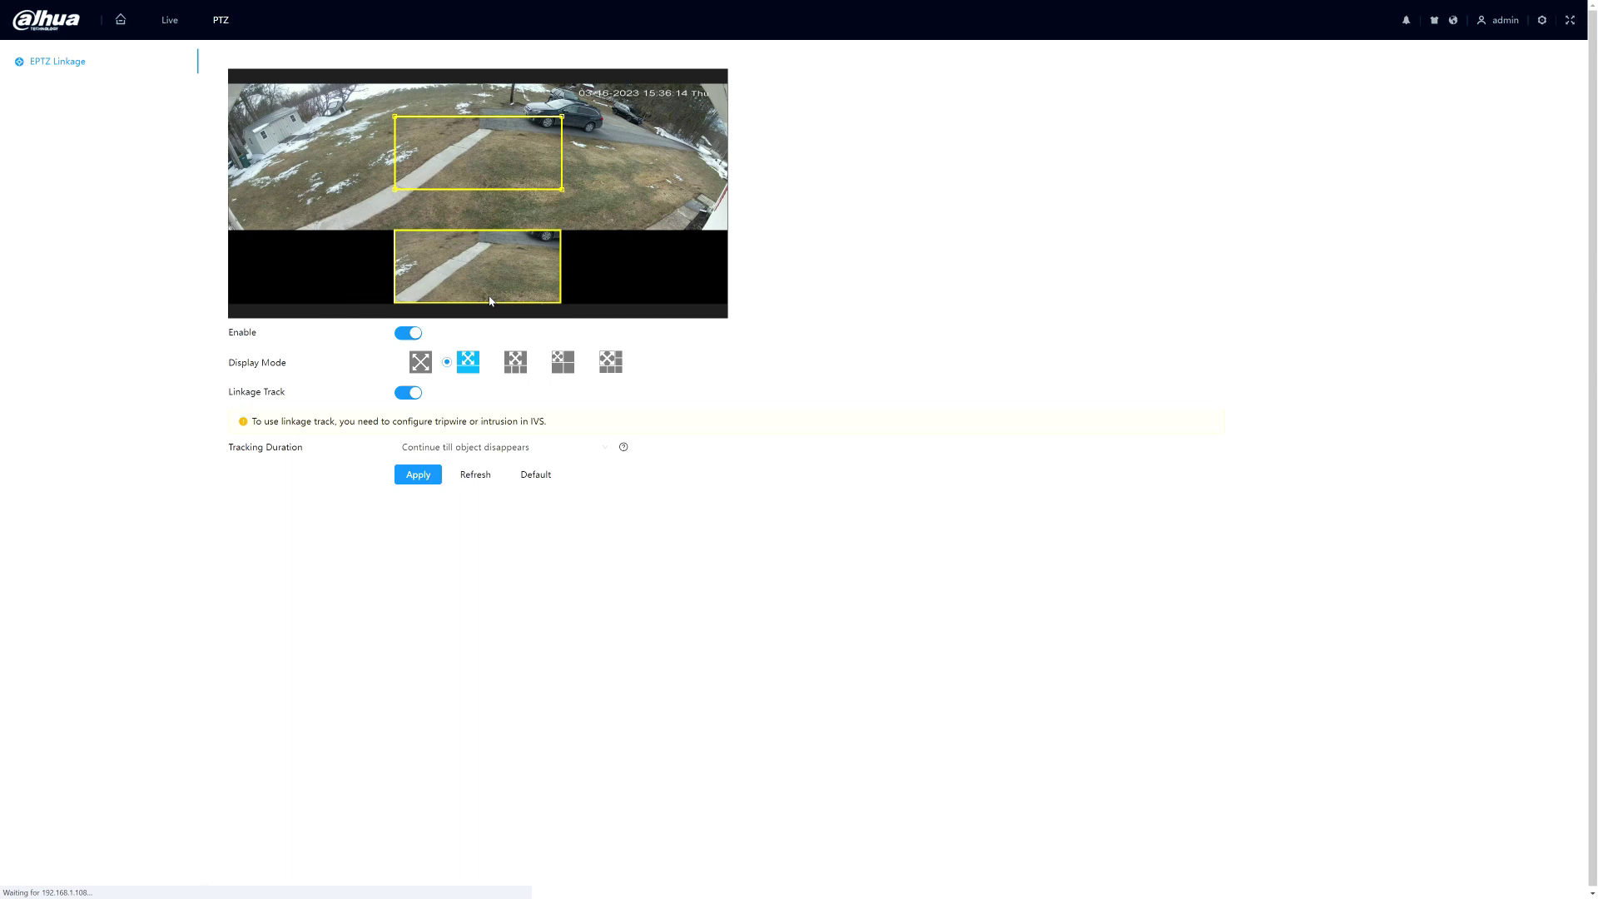
left_click(511, 363)
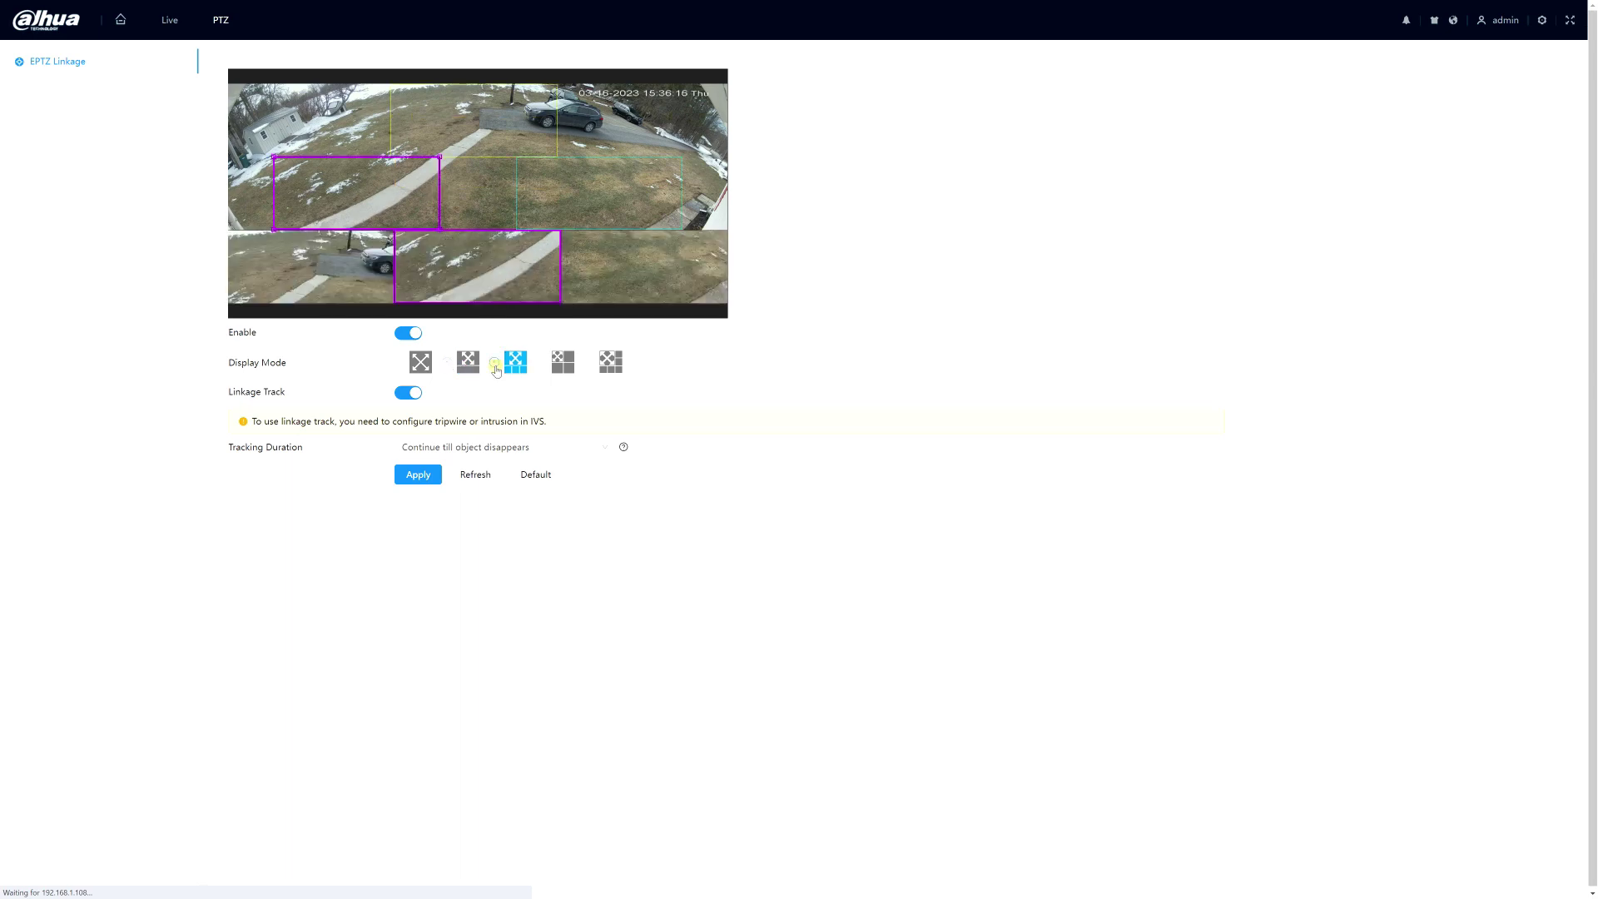
left_click(547, 367)
left_click(592, 368)
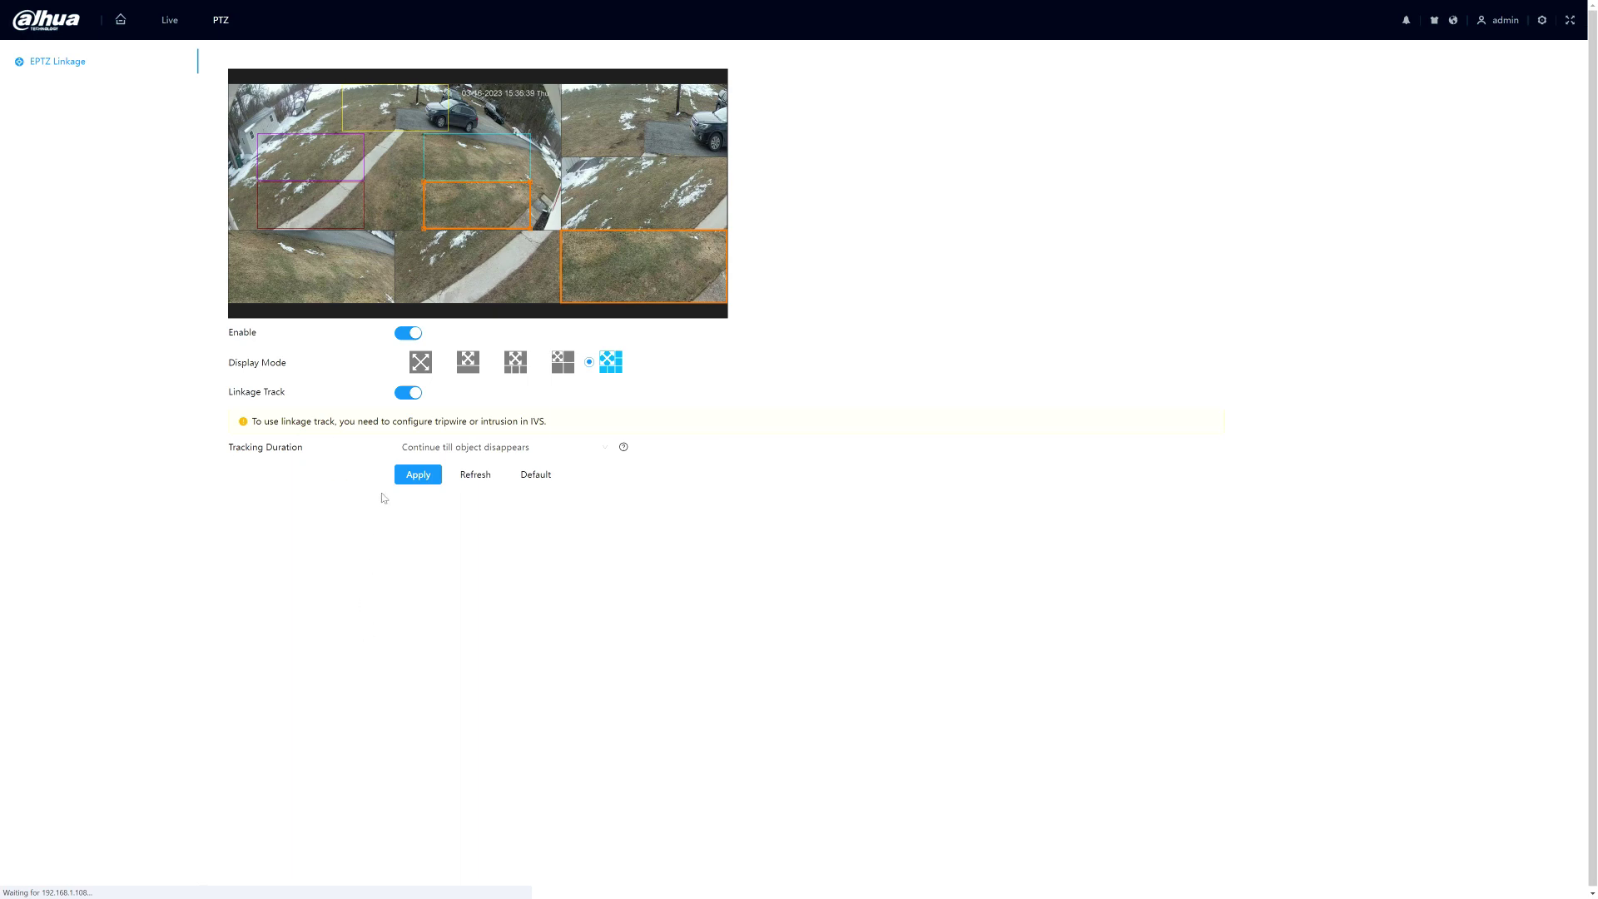
left_click(461, 361)
left_click(499, 270)
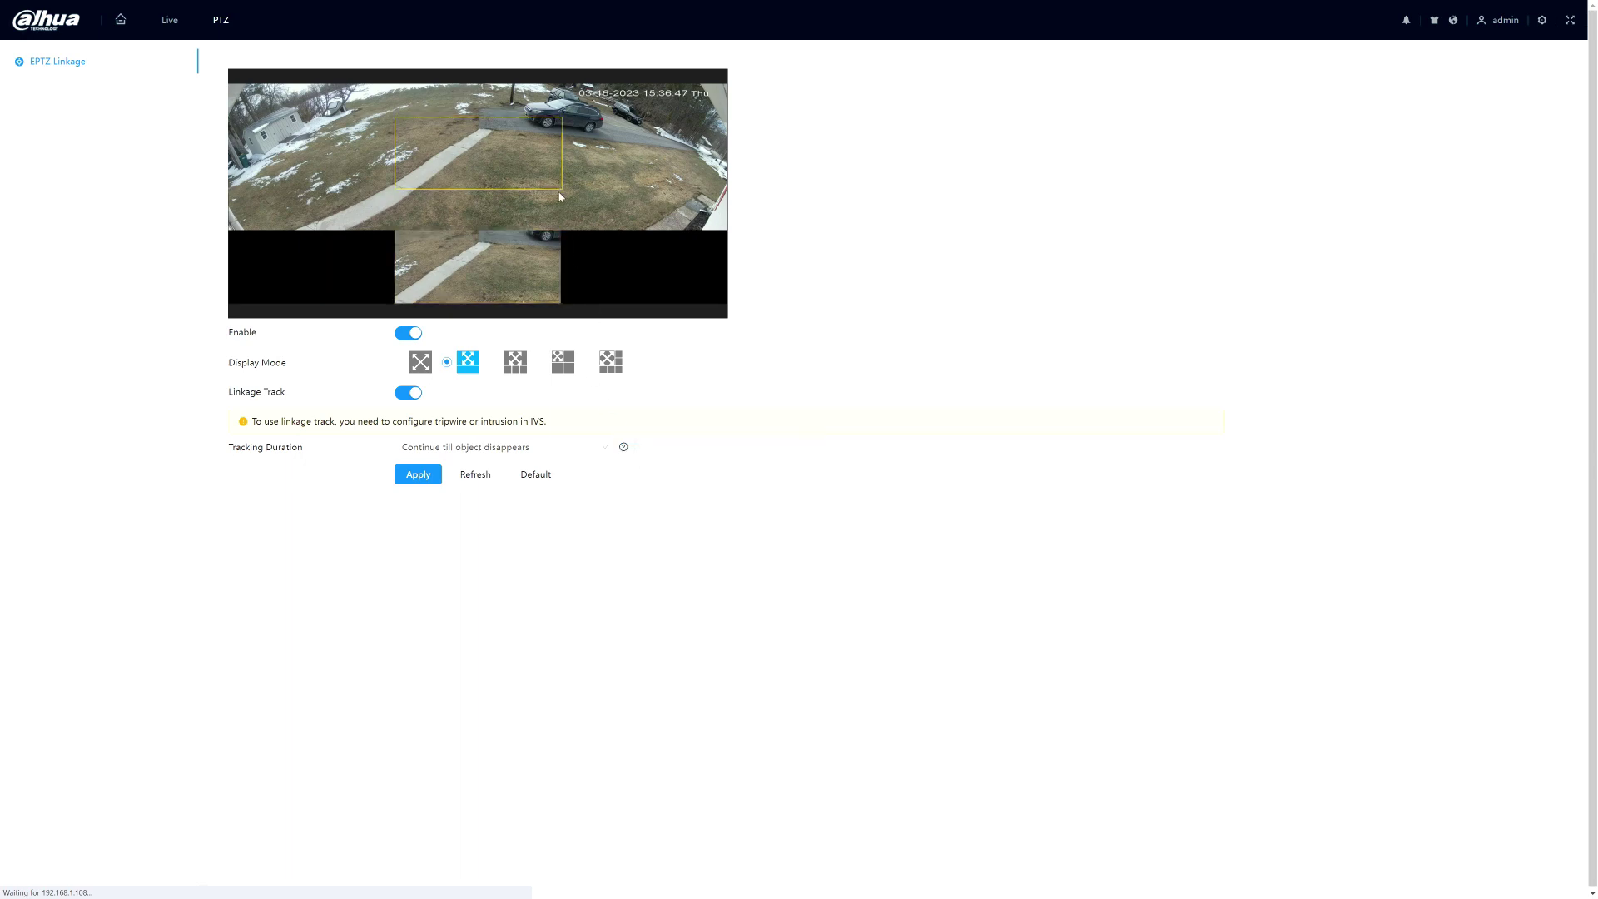
Step: Widen the yellow tracking box over the yard and keep duration at Continue till object disappears
left_click_drag(563, 191, 719, 179)
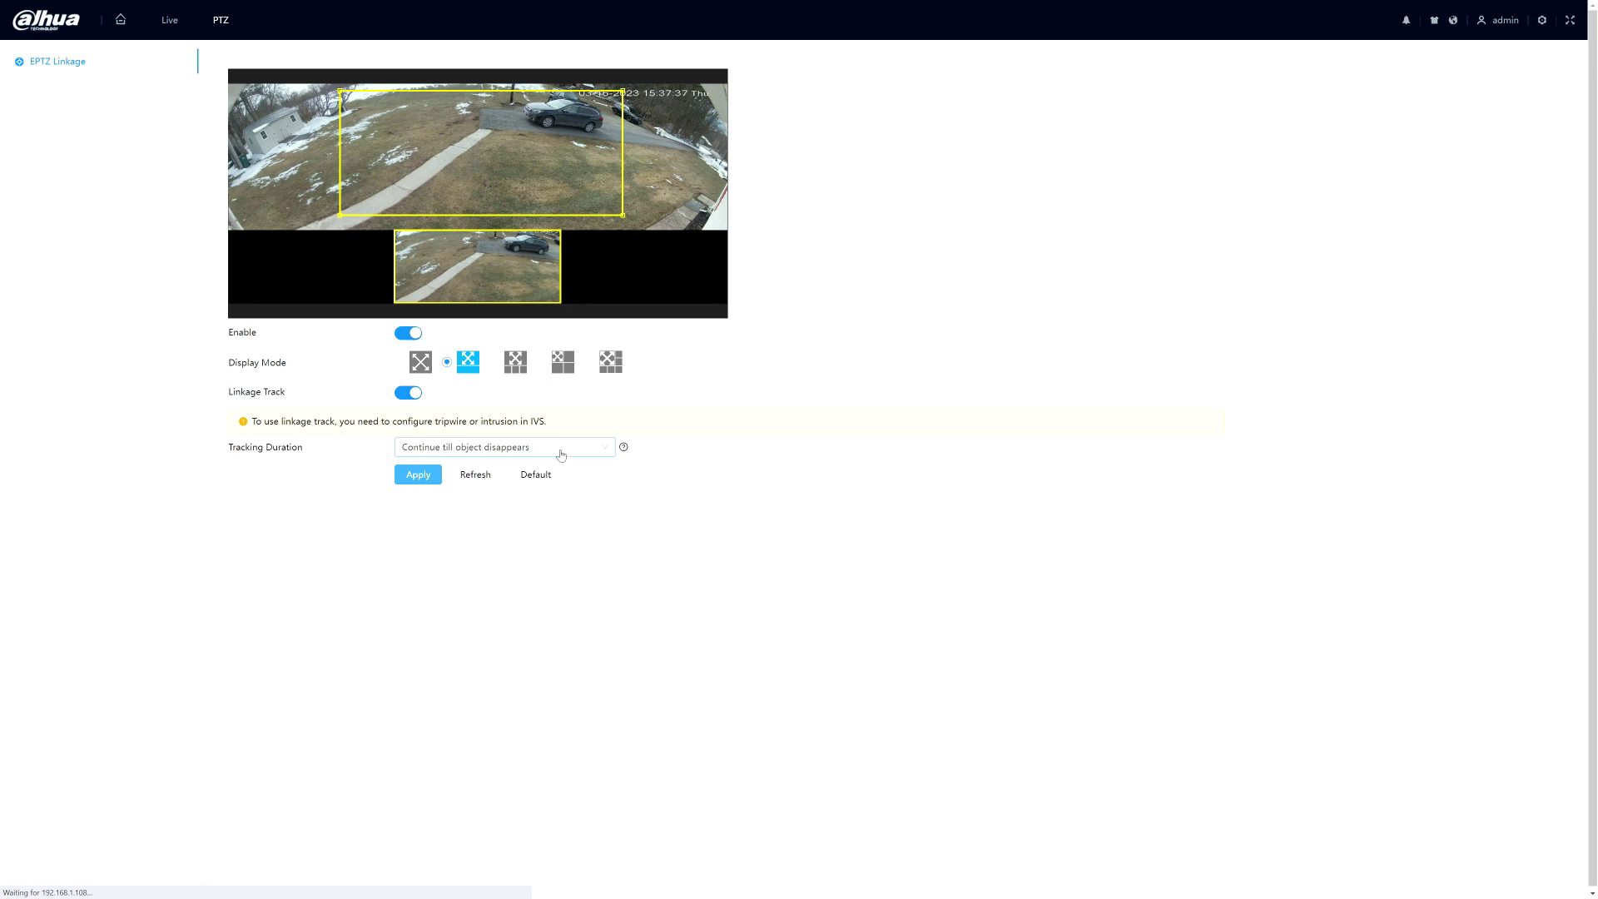
left_click(606, 452)
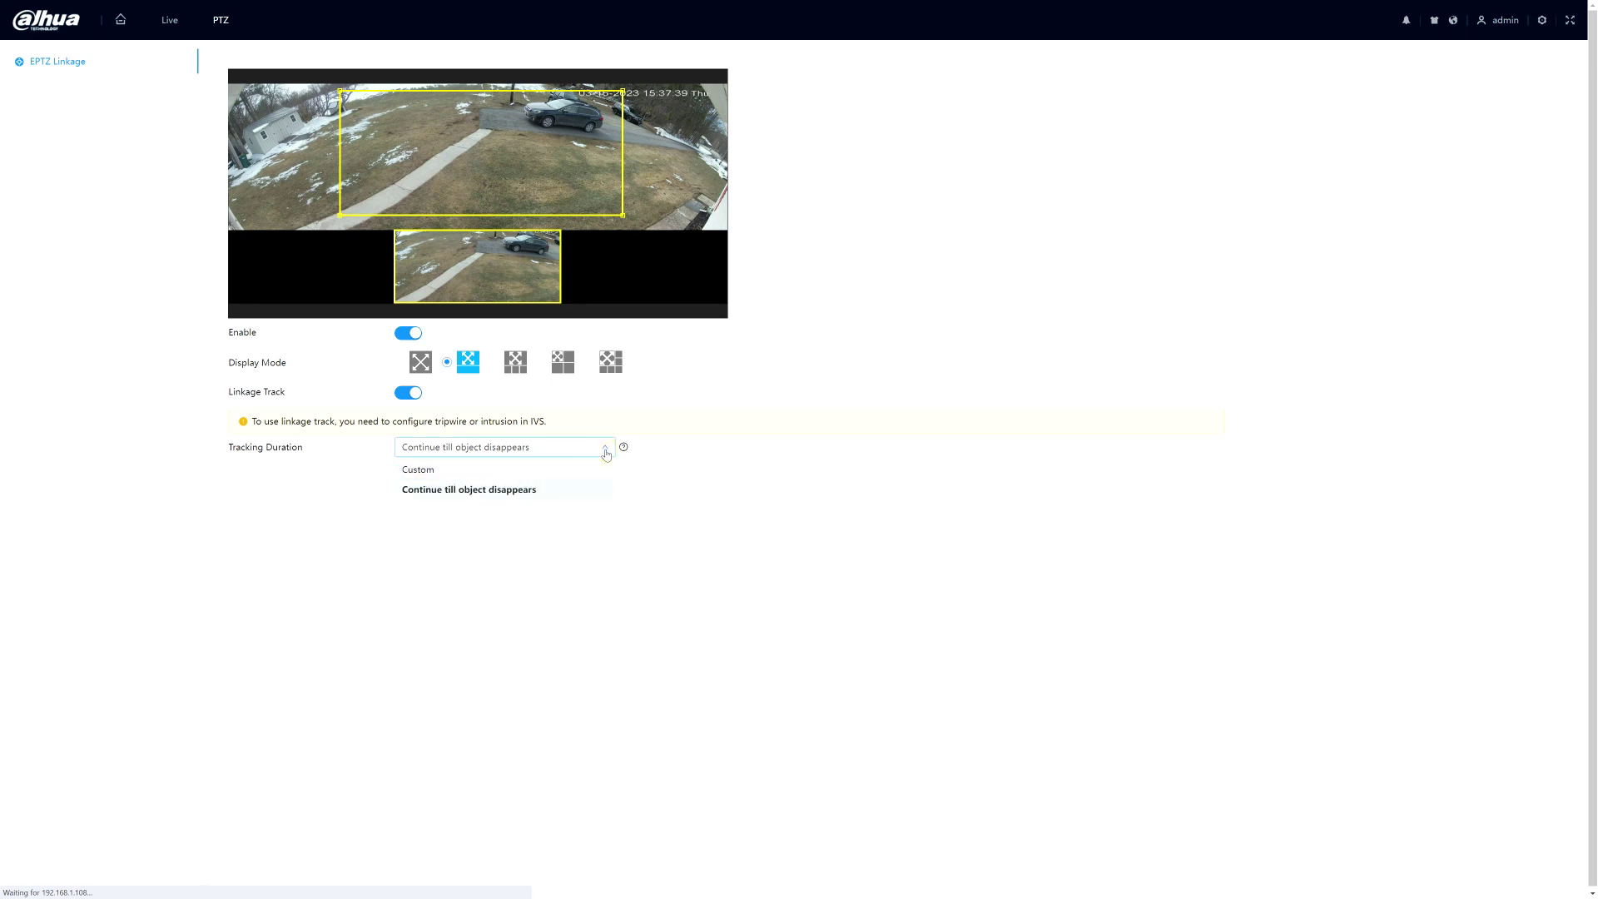
left_click(436, 471)
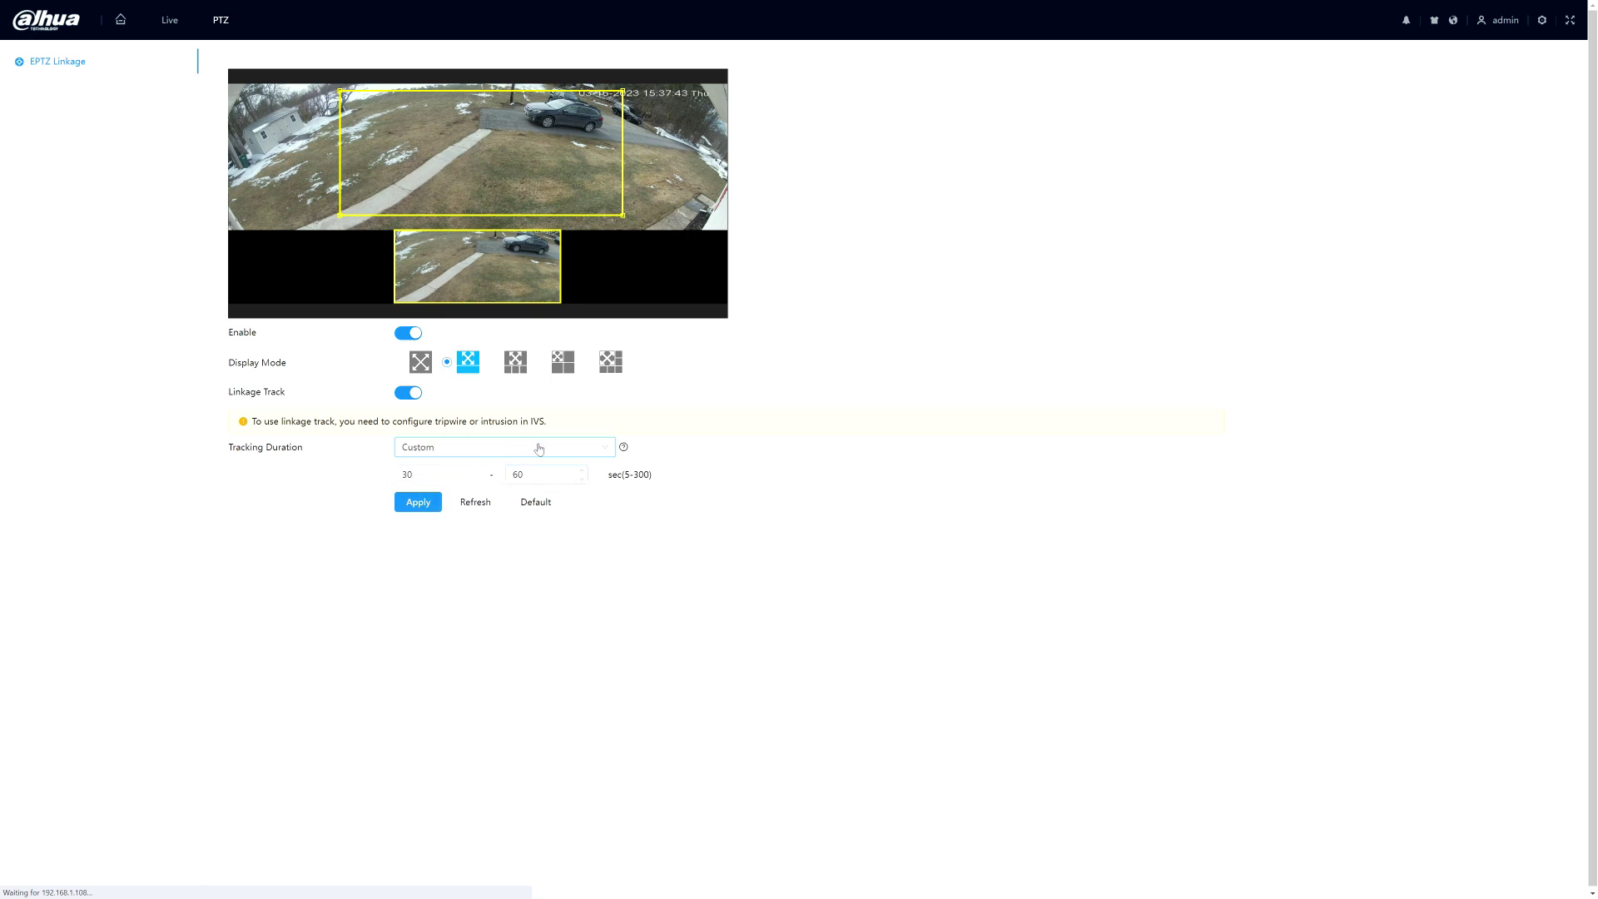
left_click(607, 448)
left_click(461, 490)
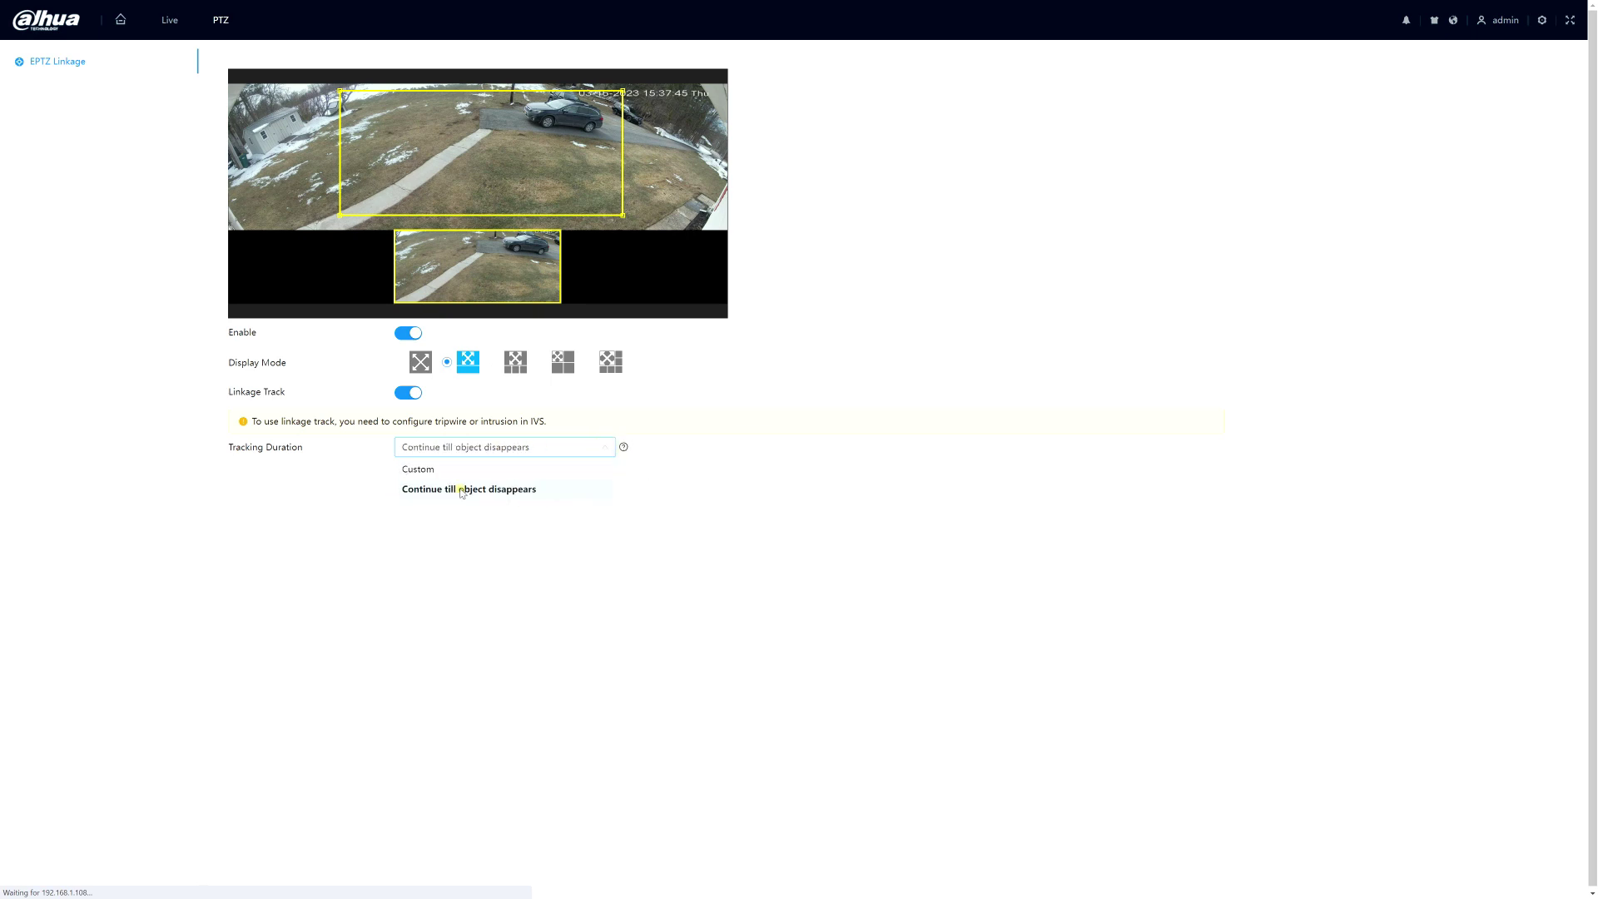